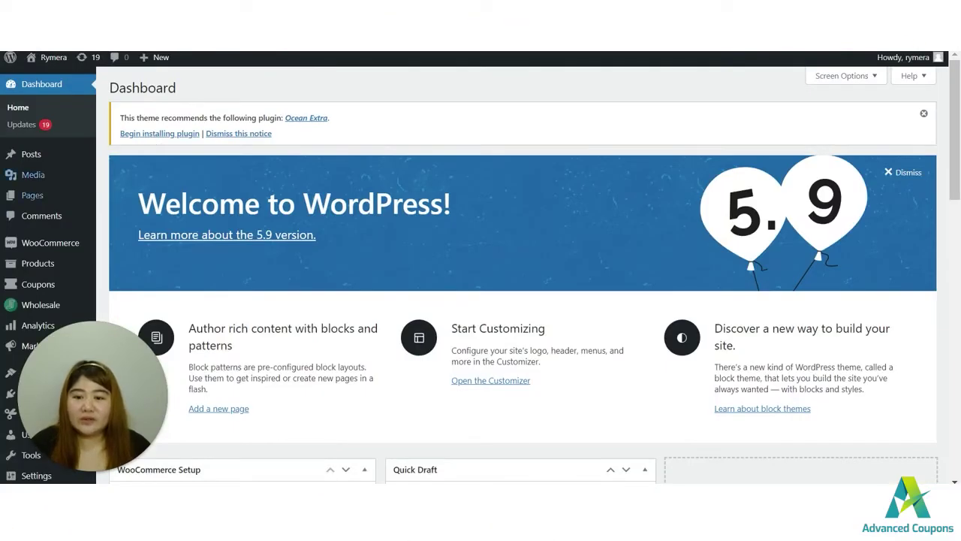
Start a new coupon with the coupon code "test".
mouse_move(22, 292)
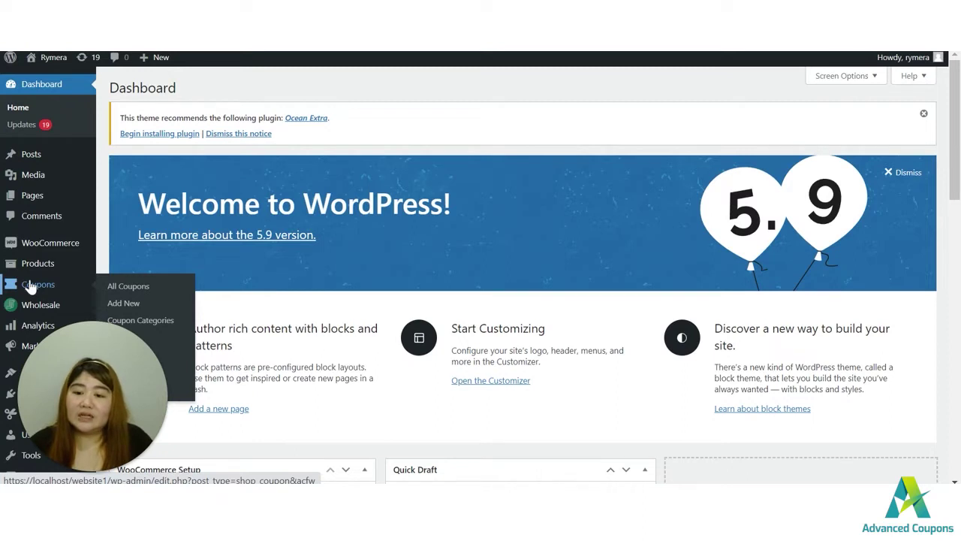
click(126, 304)
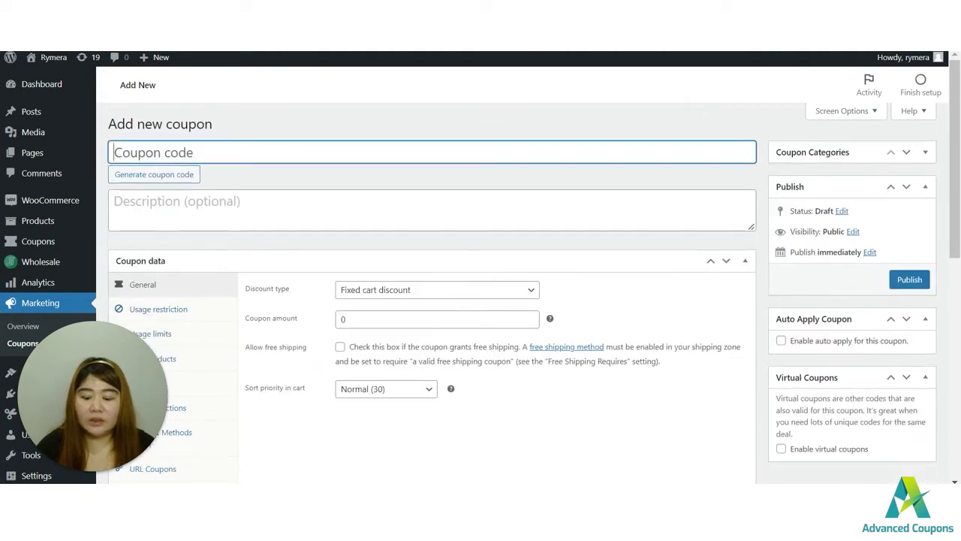
text(test)
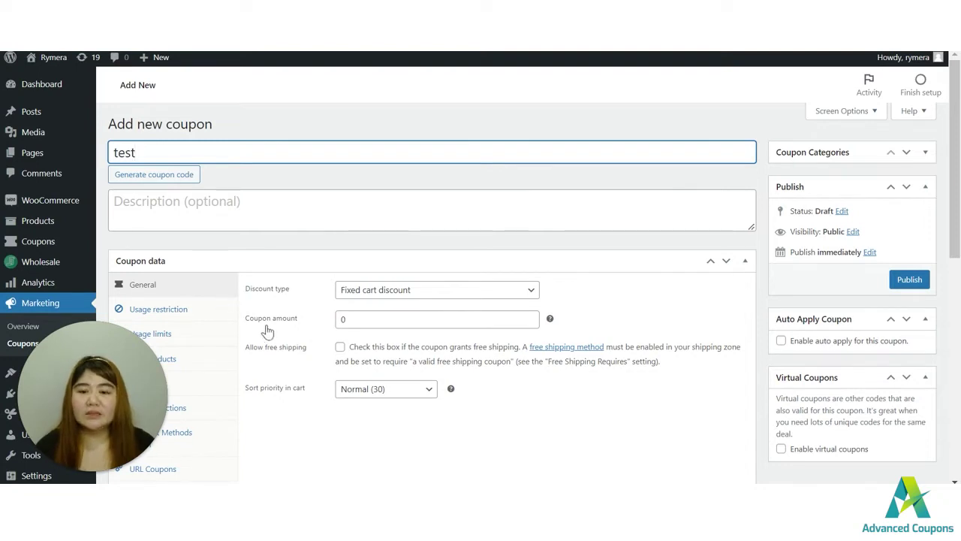
Set the coupon's discount type to Buy X Get X Deal (BOGO).
scroll(266, 323, down, 1)
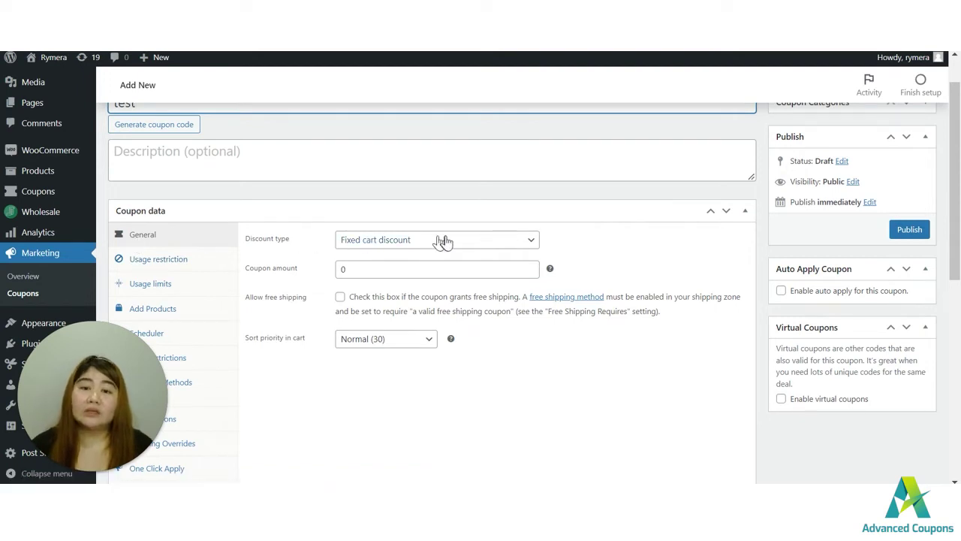
click(503, 242)
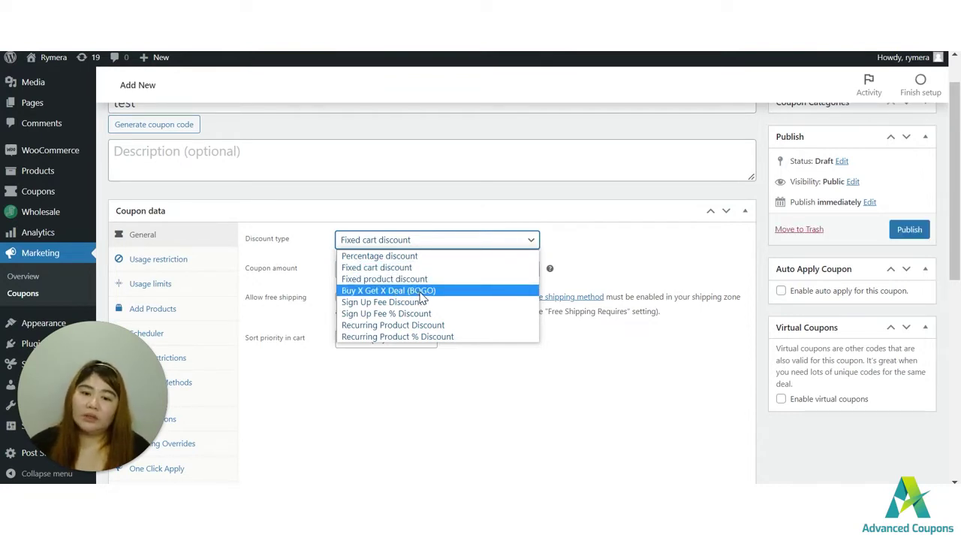
click(423, 298)
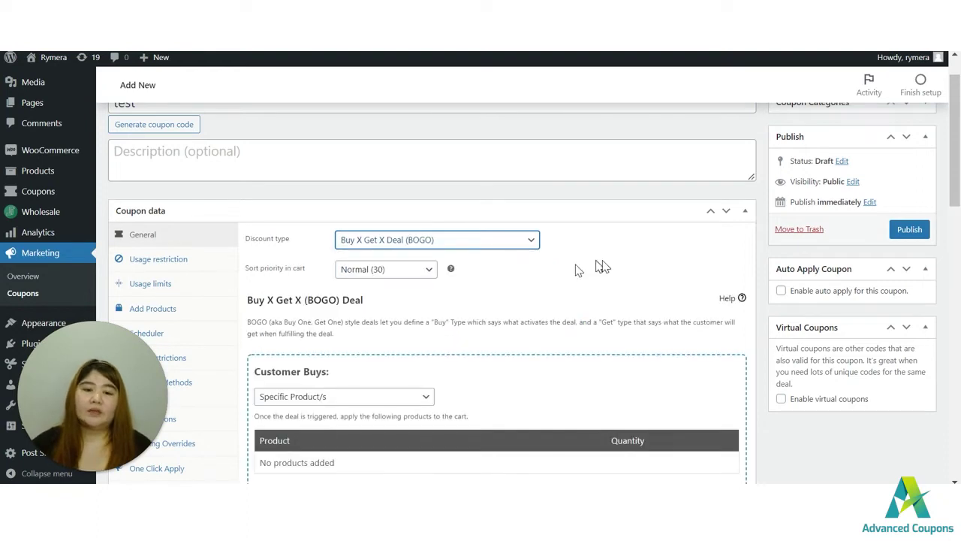
Set the Customer Buys condition to Product Categories and open the category search in a new category row.
scroll(575, 259, down, 3)
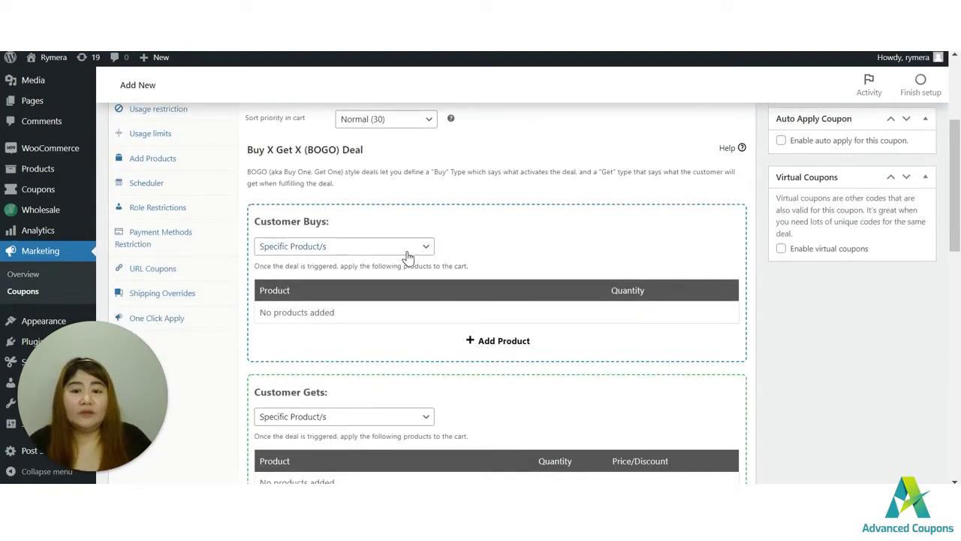
click(408, 250)
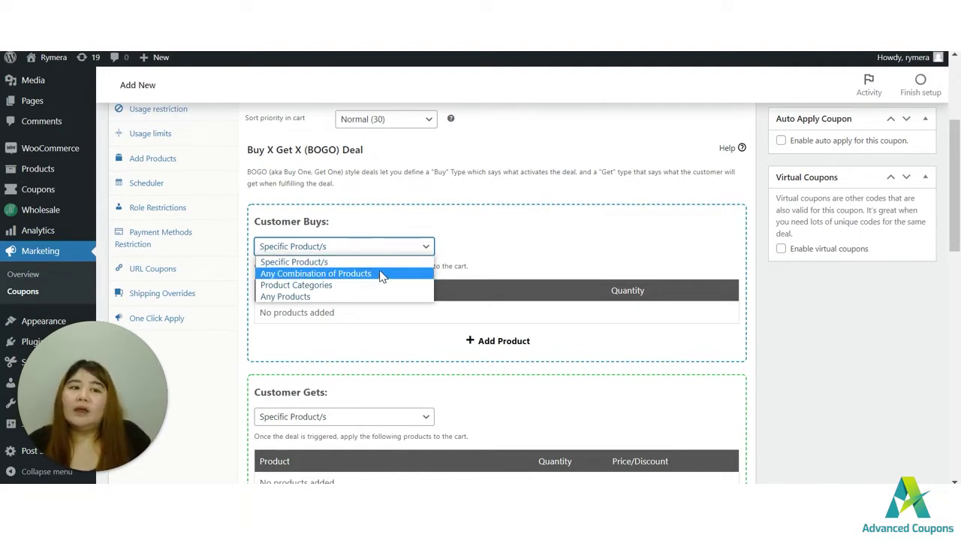
key(Up)
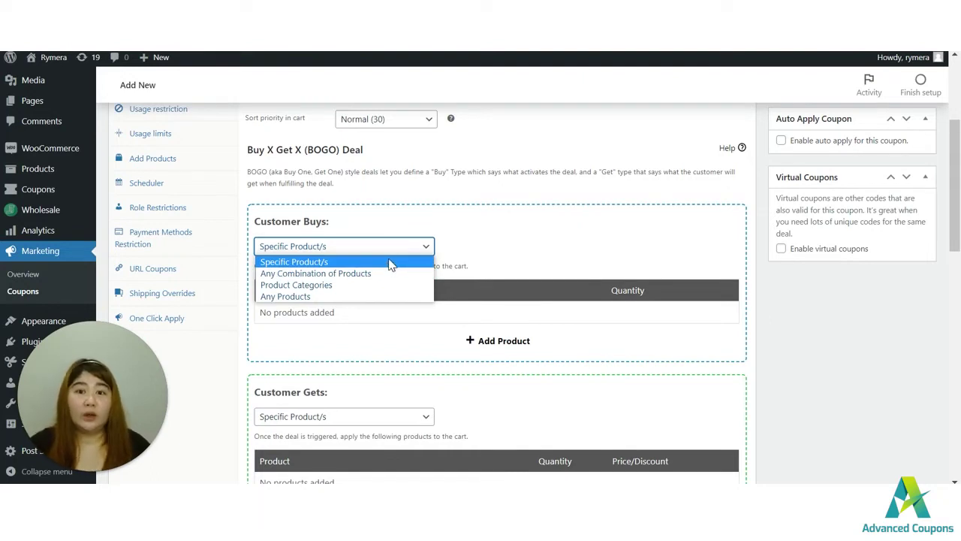
click(334, 293)
click(491, 342)
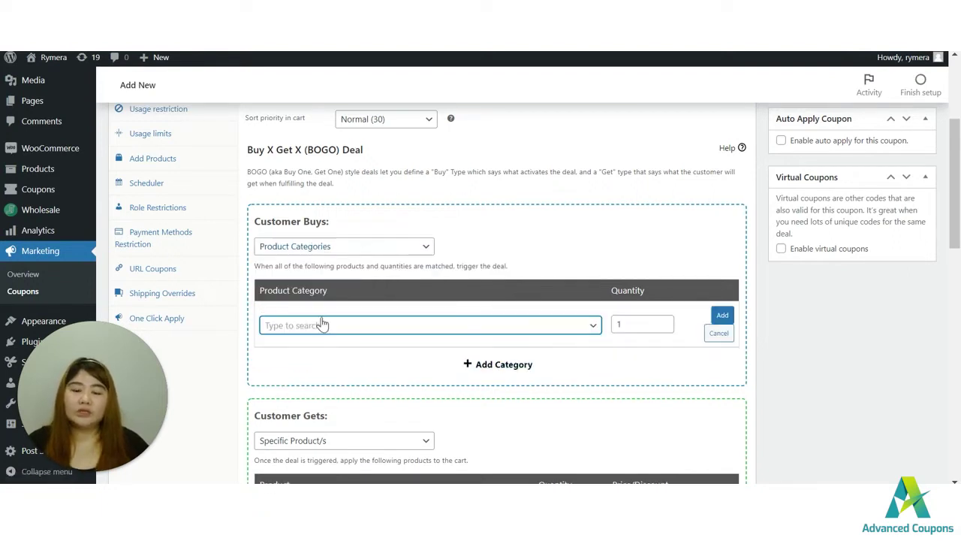
click(323, 327)
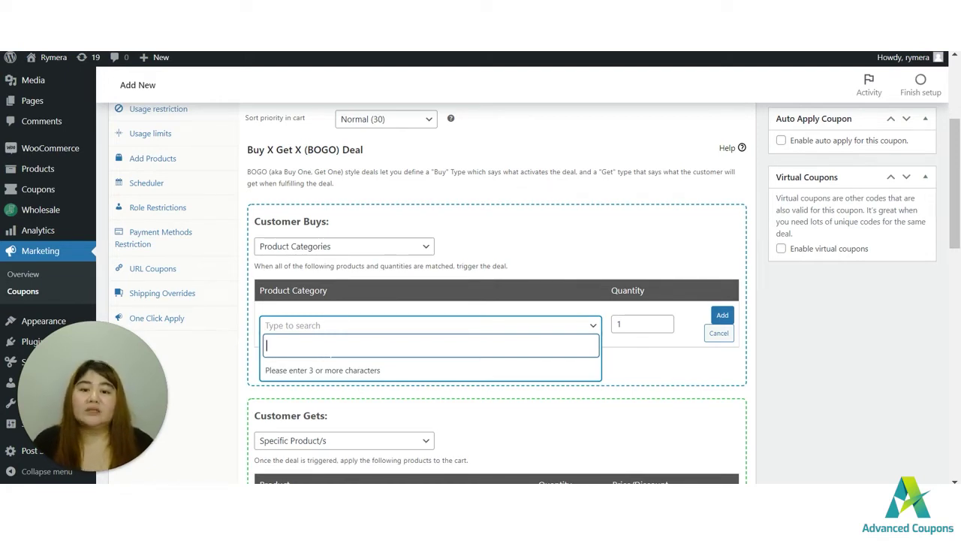
click(556, 248)
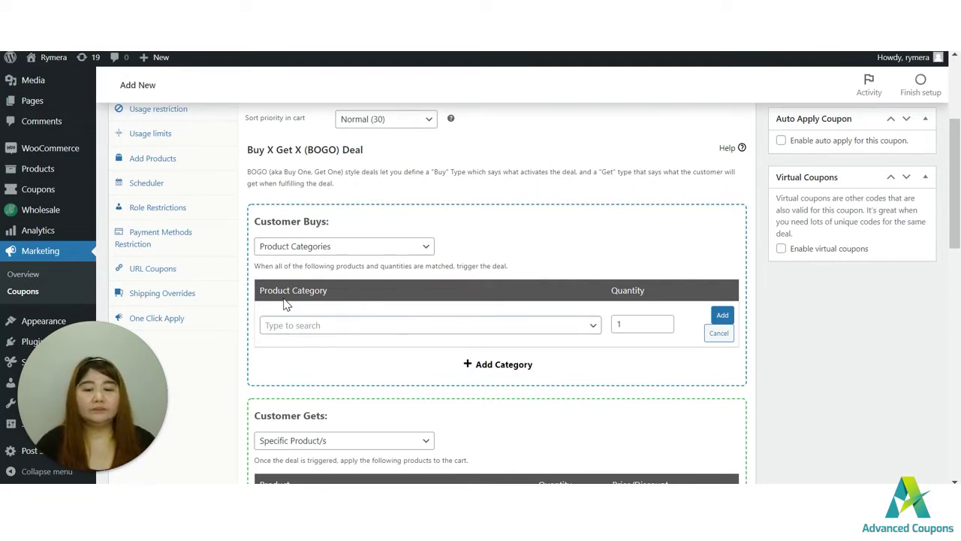
click(328, 331)
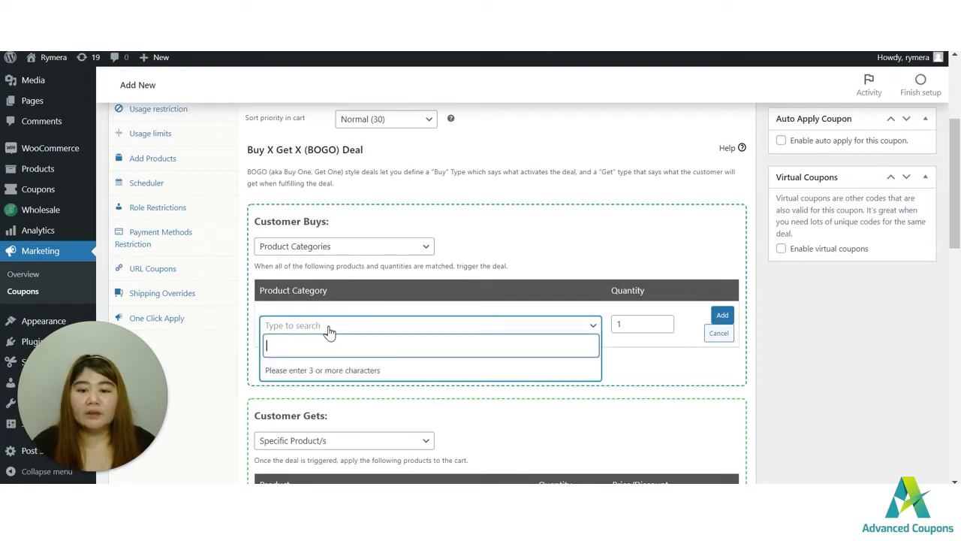
Set the Customer Buys condition to Any Products with a trigger quantity of 3.
click(325, 250)
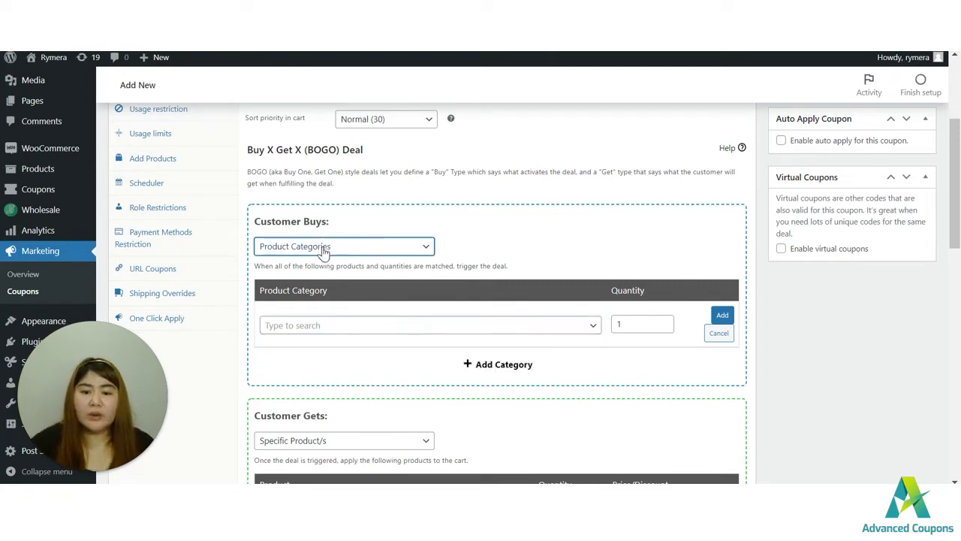
click(324, 250)
key(Escape)
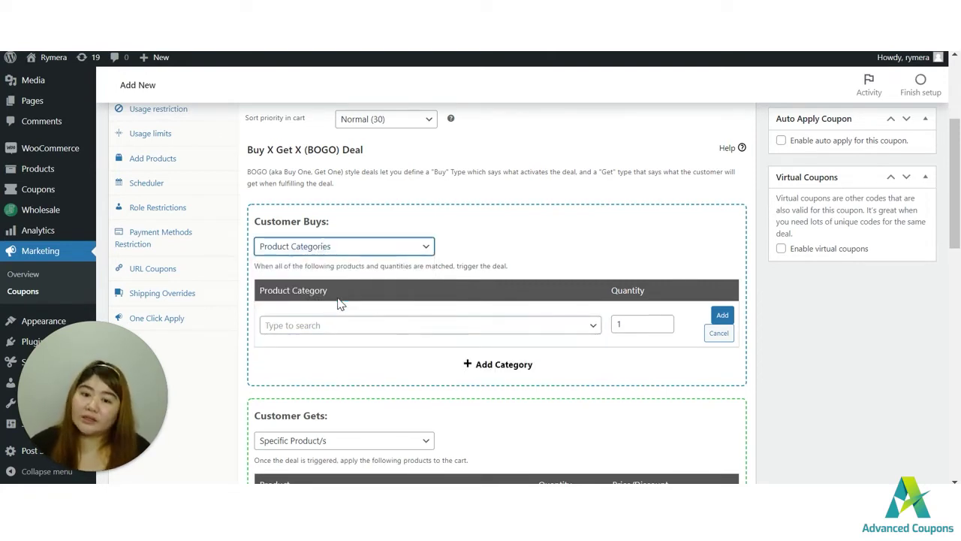
key(Down)
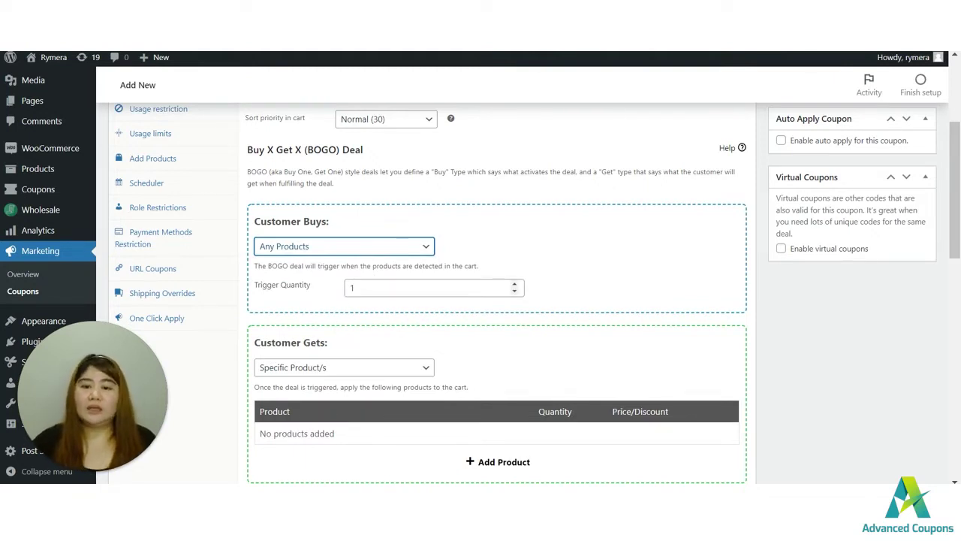
key(Tab)
text(3)
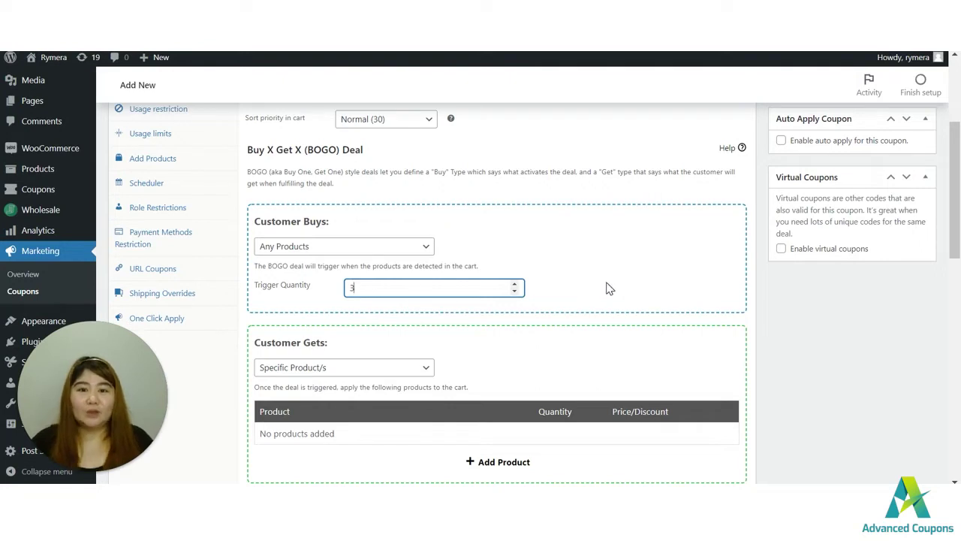
Set the Customer Gets reward to Any Products with Percentage discount as the discount type.
scroll(610, 284, down, 1)
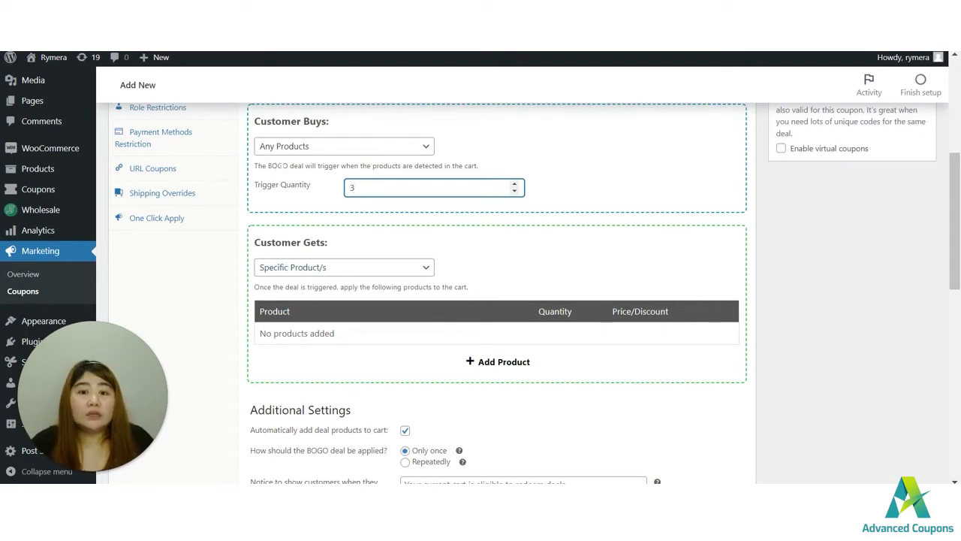
click(313, 268)
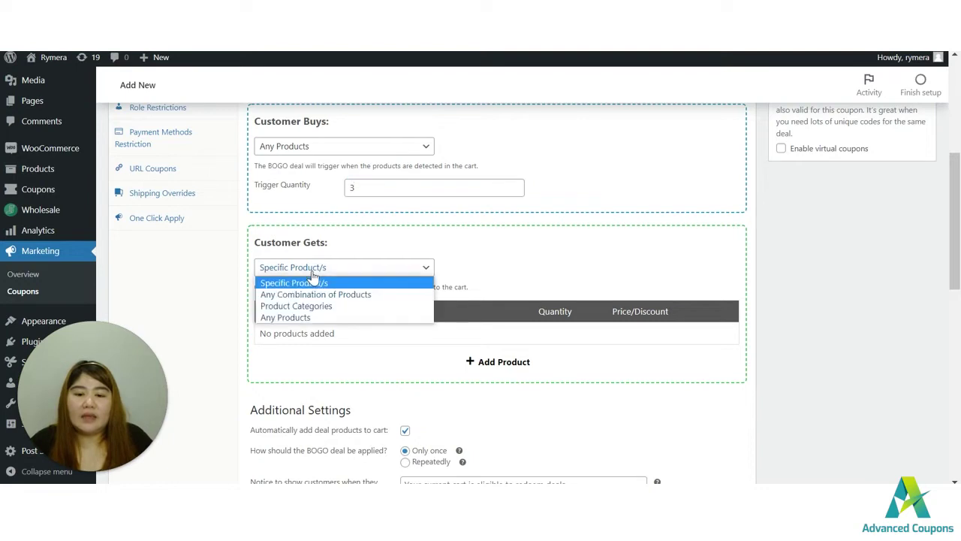
click(310, 318)
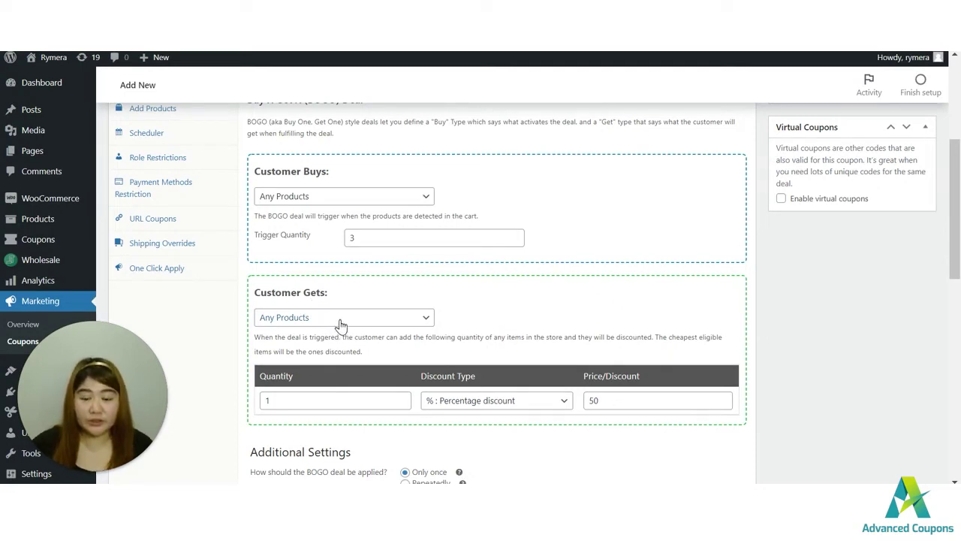
click(301, 400)
double_click(267, 400)
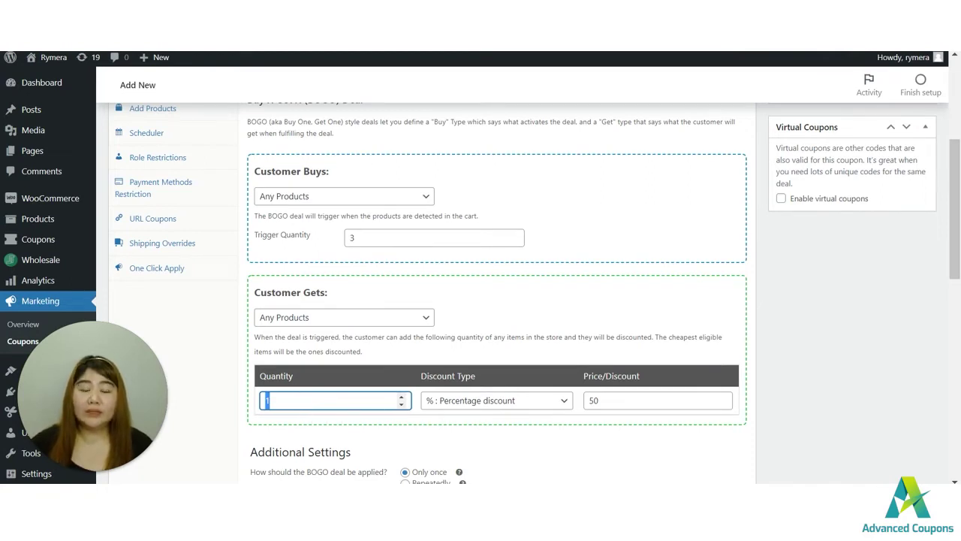
click(473, 405)
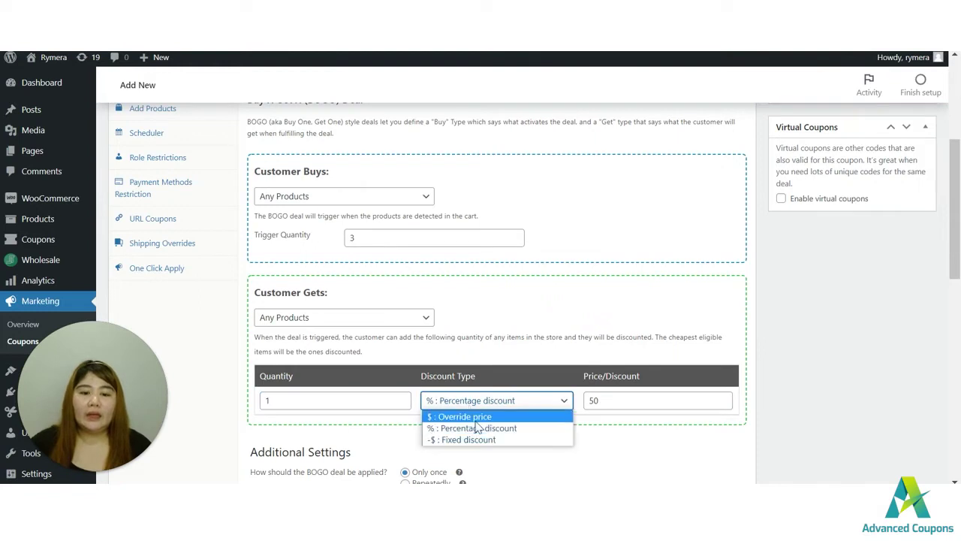
click(480, 429)
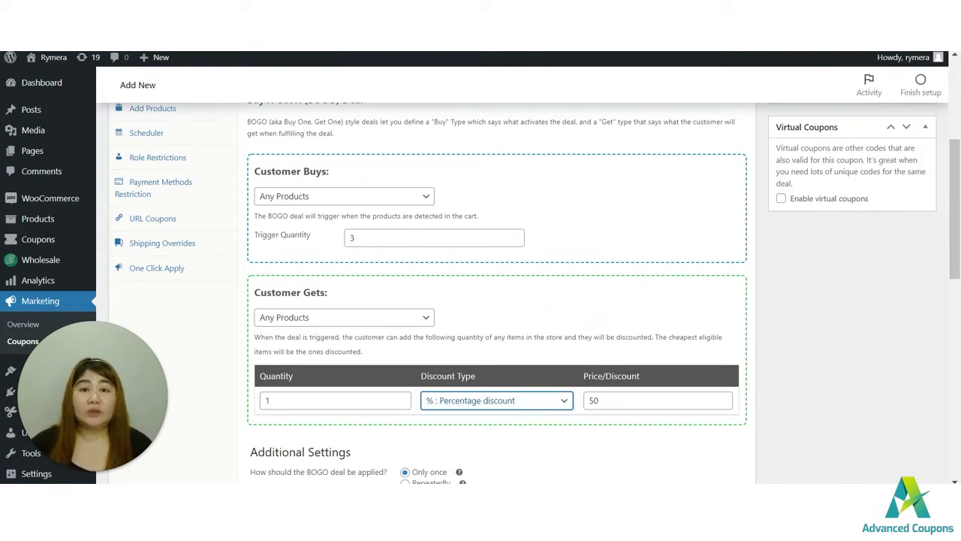
Set the reward's discount type to Override price with a price of 0.
click(524, 405)
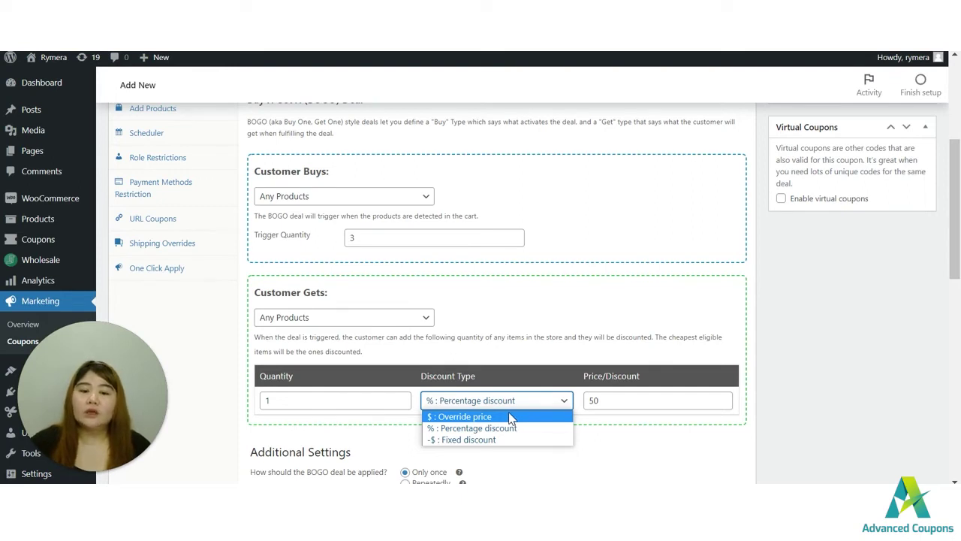
click(509, 416)
key(Tab)
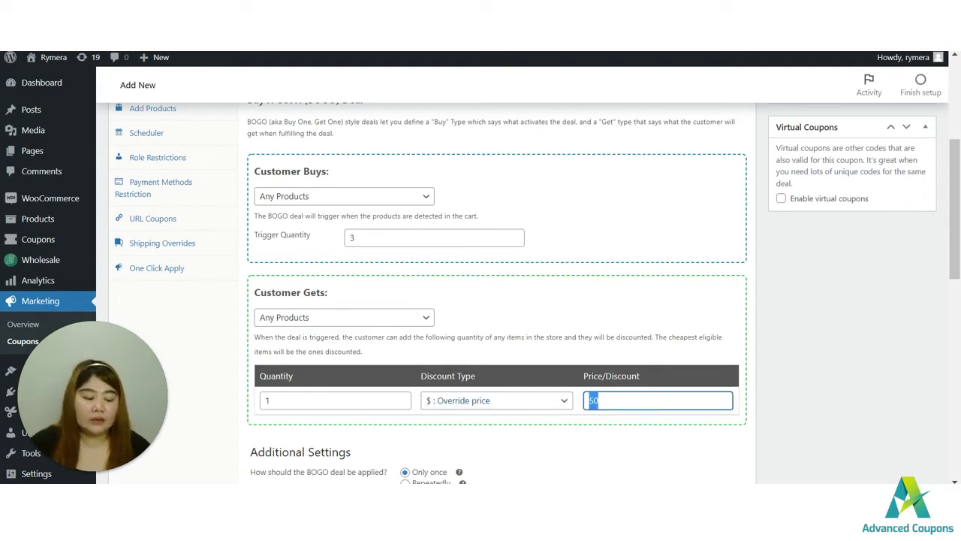
text(0)
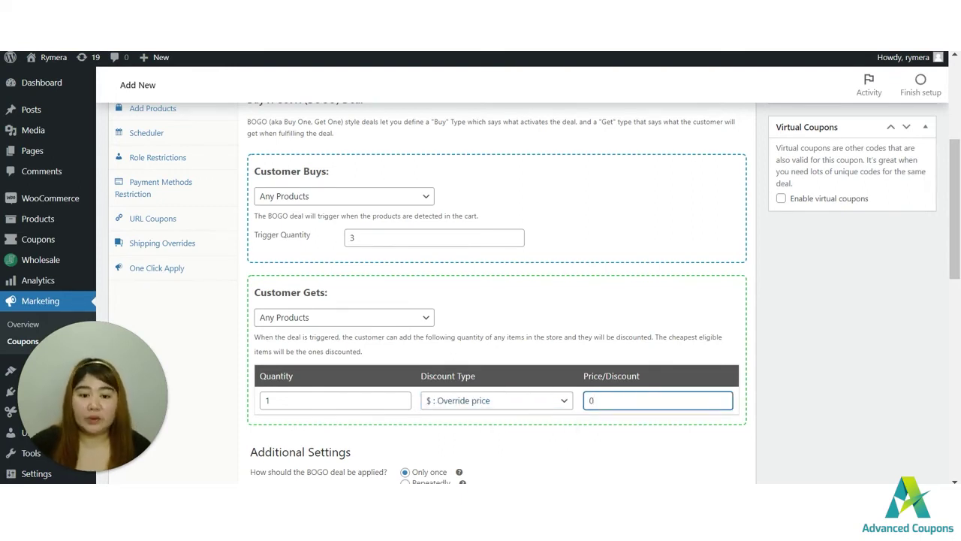
Set the reward's discount type to Fixed discount with a discount of 5.
click(550, 402)
click(479, 440)
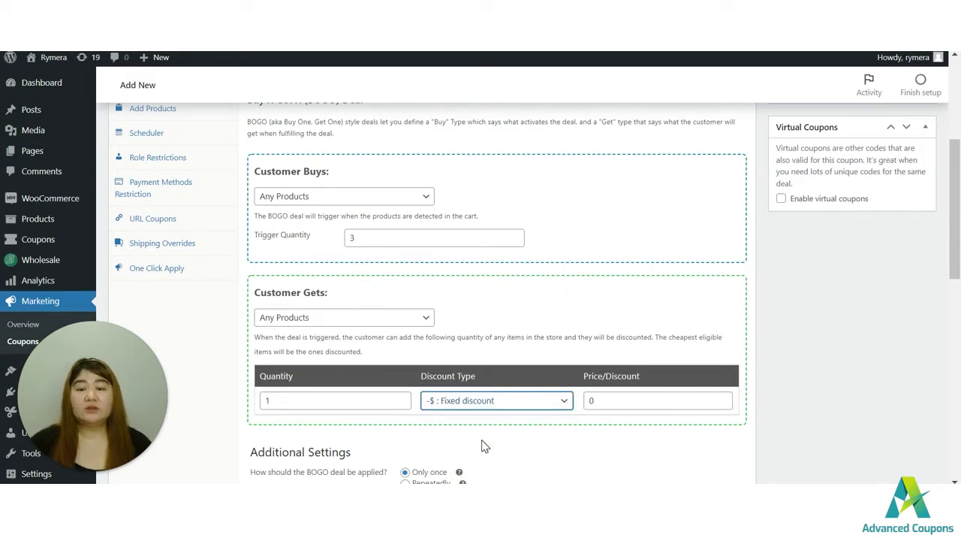
double_click(587, 404)
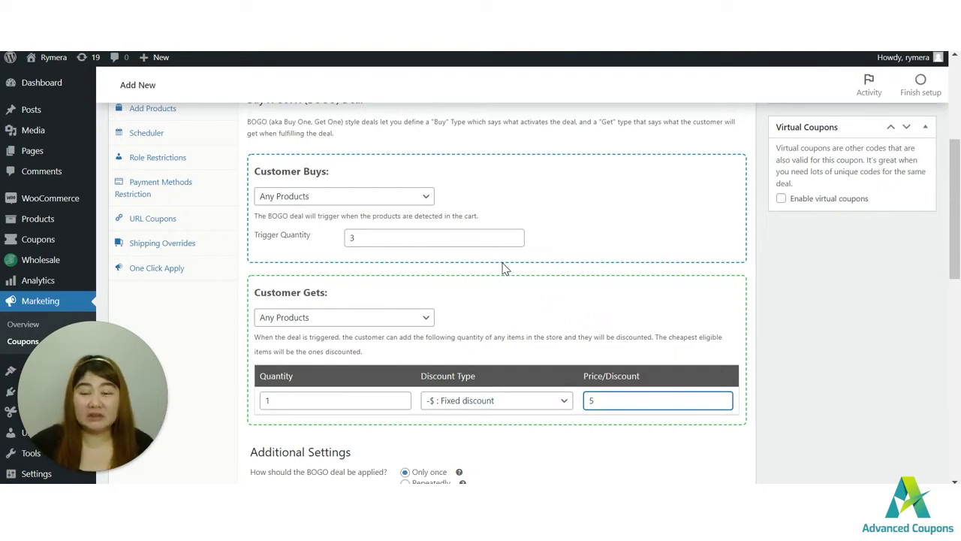
Set the reward's discount type to Percentage discount with a discount of 50.
click(509, 408)
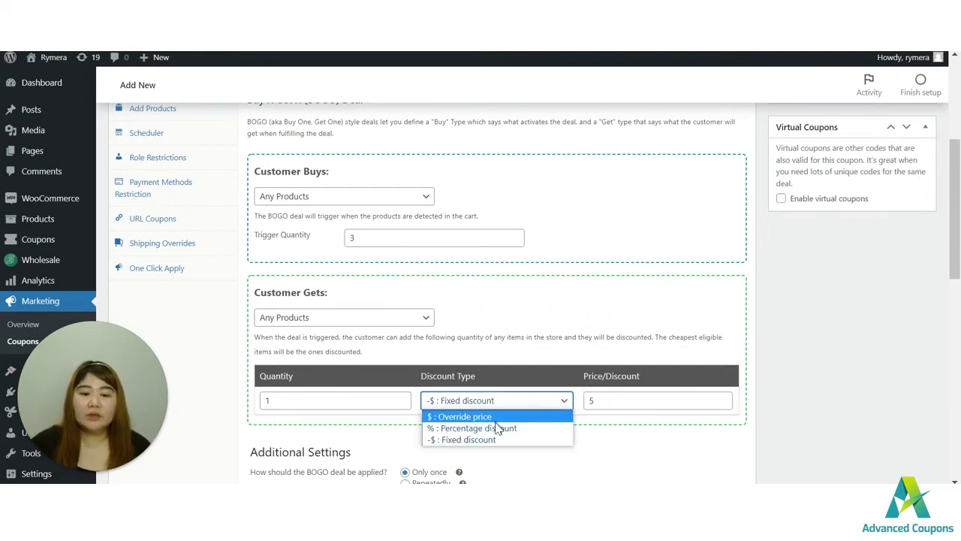
click(491, 429)
double_click(593, 404)
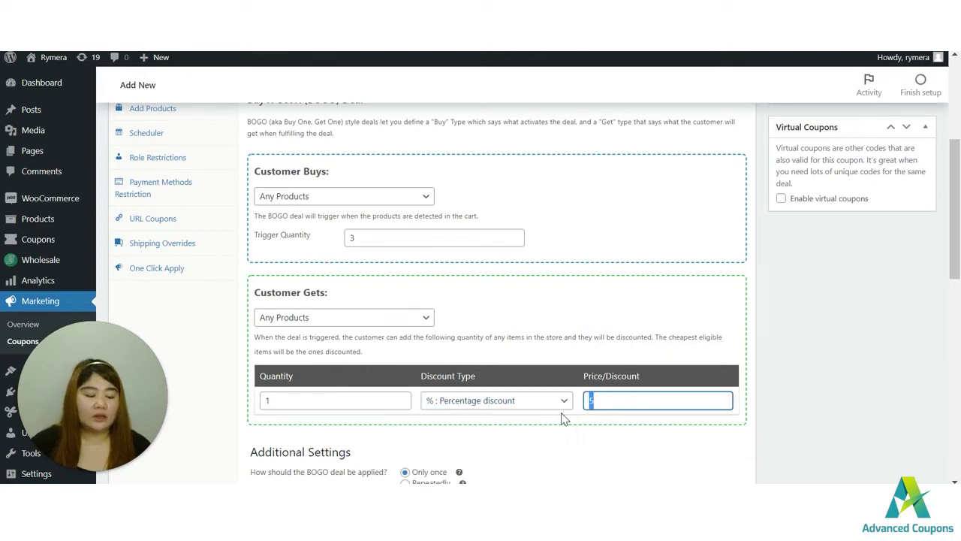
text(50)
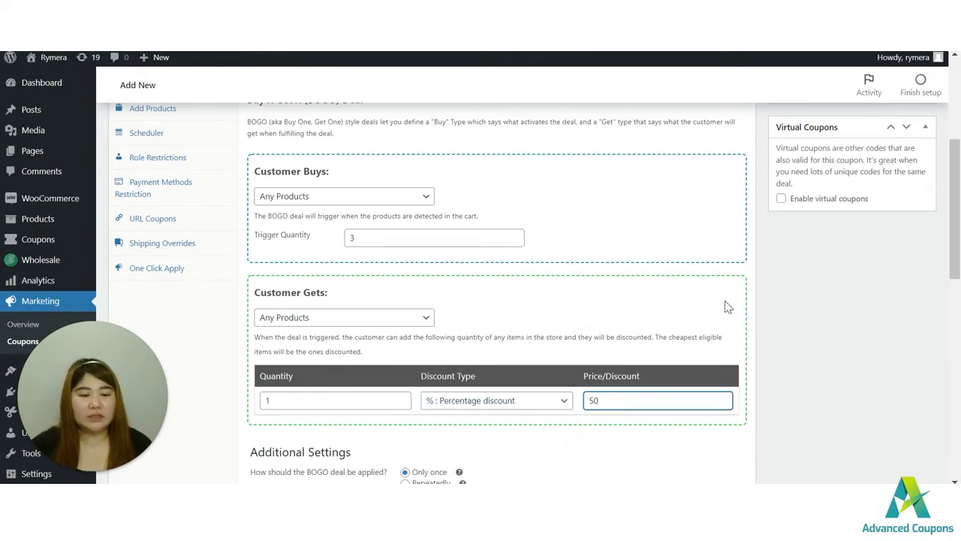
click(880, 369)
Review how the BOGO deal is applied and the customer notice text in its additional settings.
scroll(579, 444, down, 3)
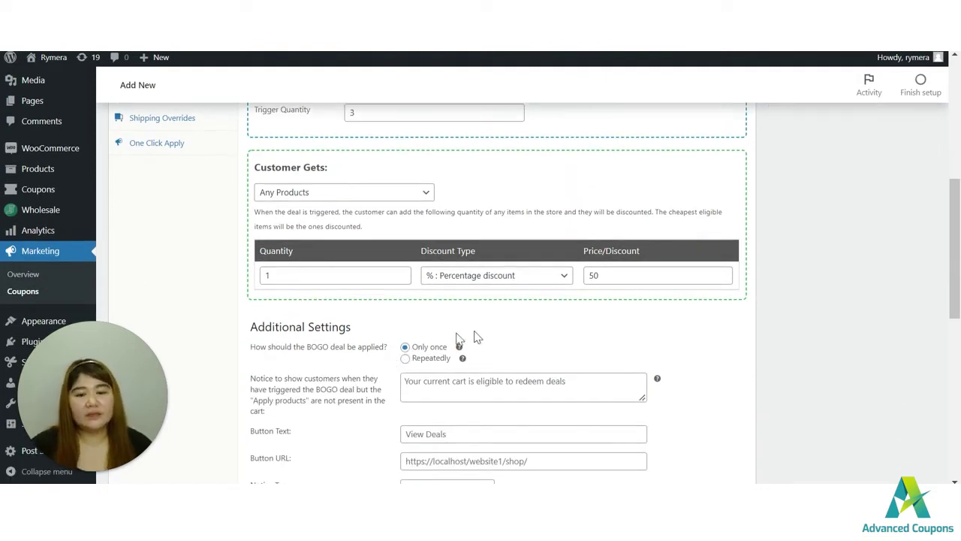
scroll(469, 338, down, 2)
click(633, 315)
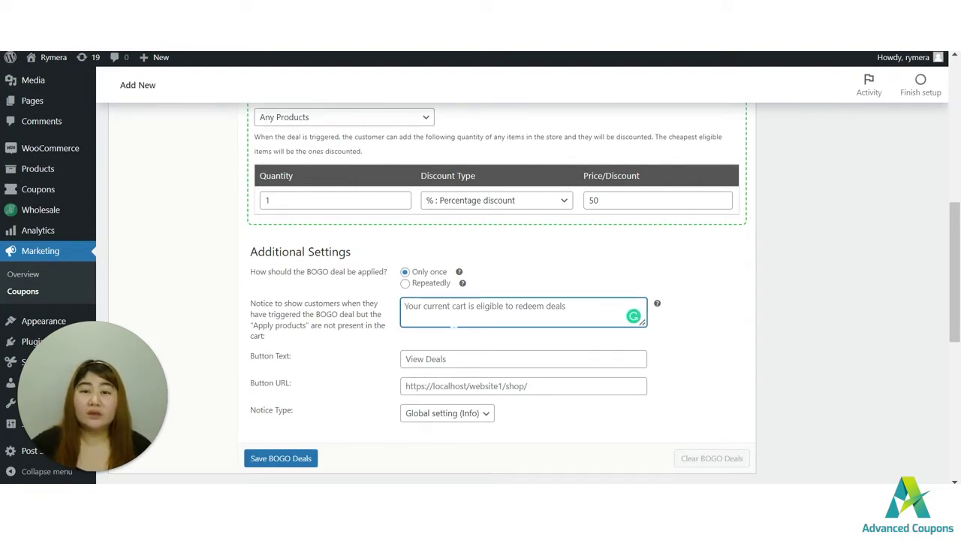
click(482, 359)
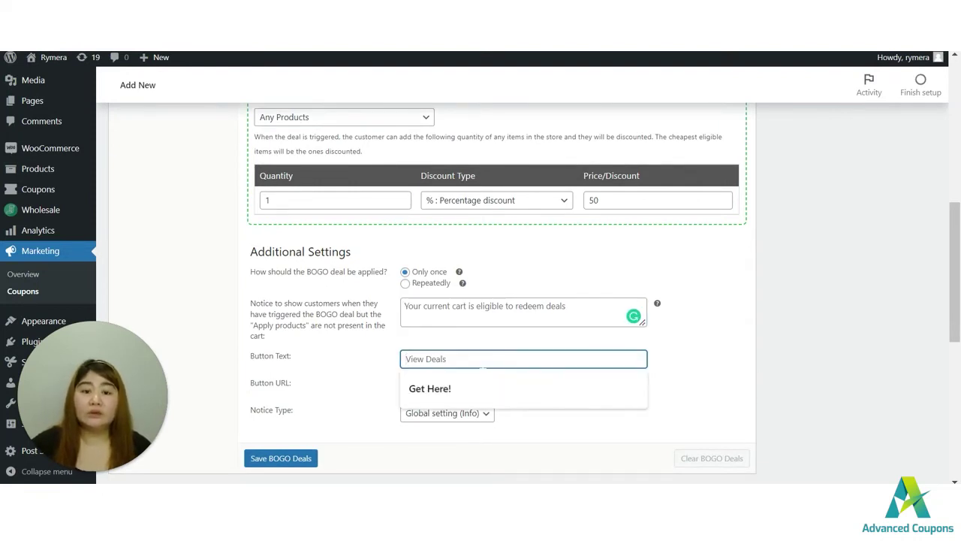
click(412, 390)
key(ctrl+a)
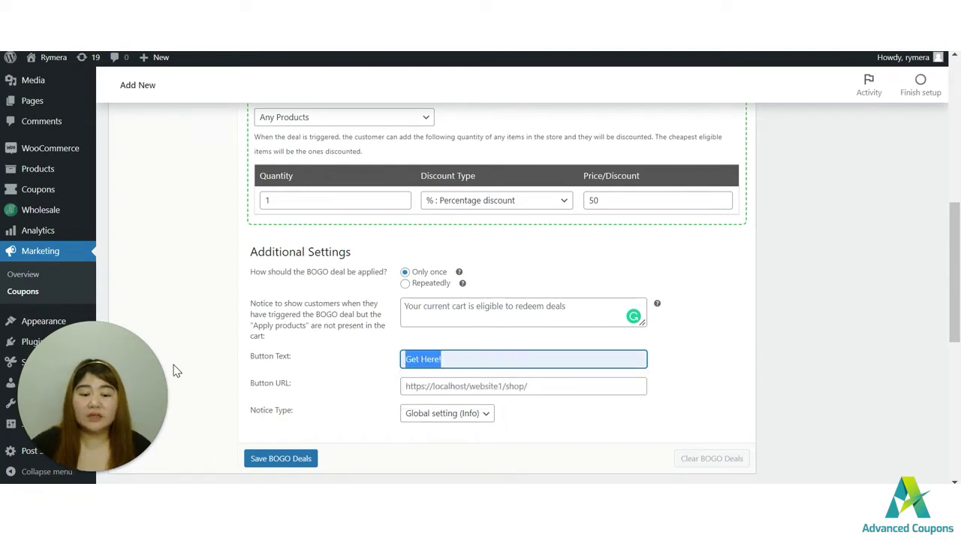
key(BackSpace)
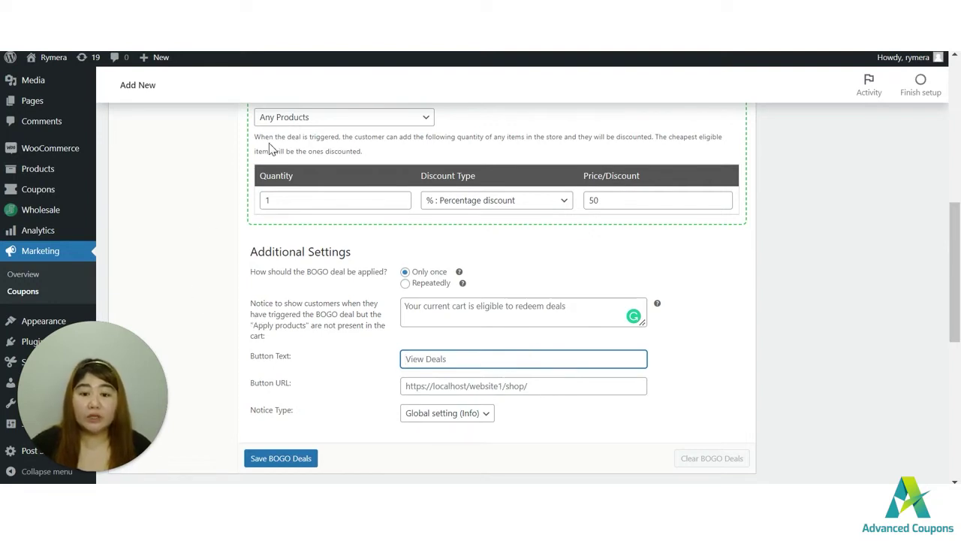
Check the Button URL setting for the BOGO deal notice.
scroll(273, 147, up, 1)
scroll(511, 335, down, 1)
click(420, 336)
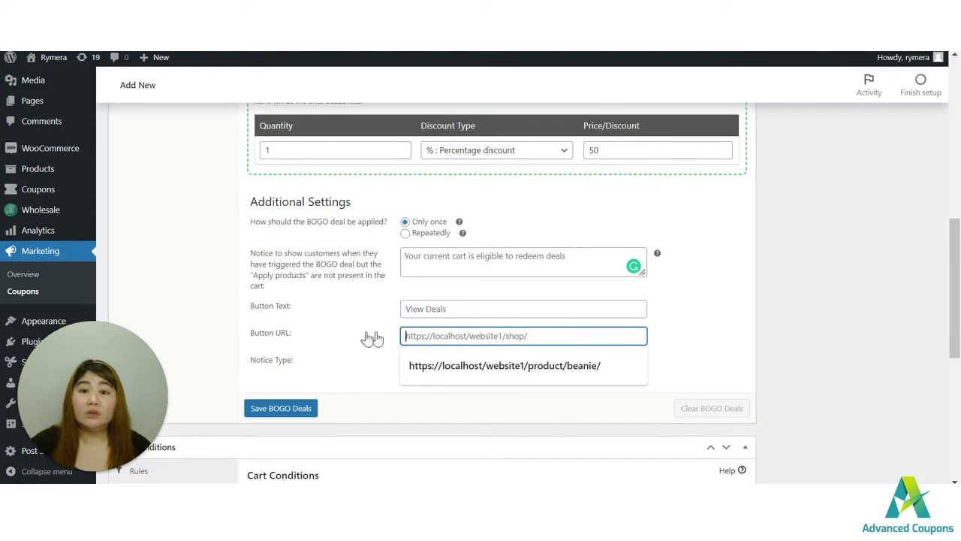
click(713, 319)
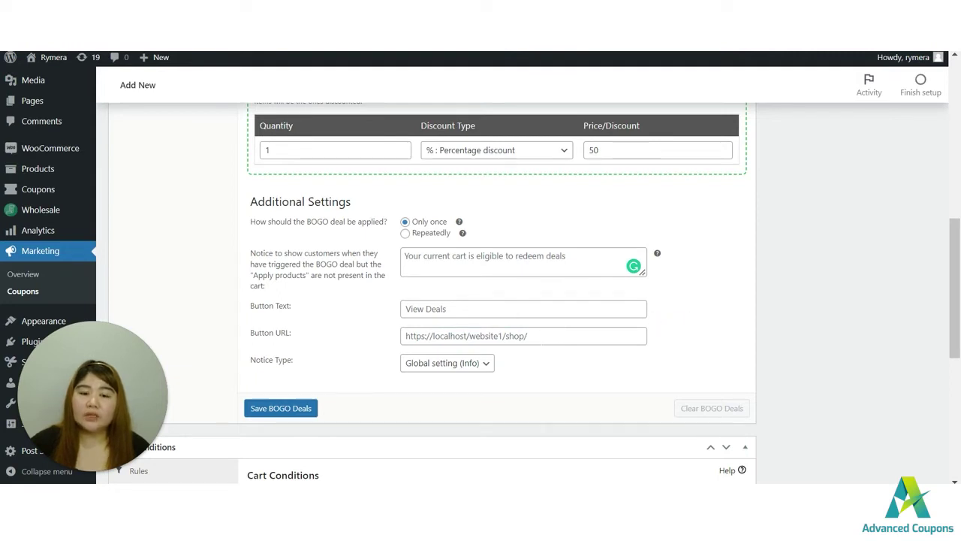
click(304, 338)
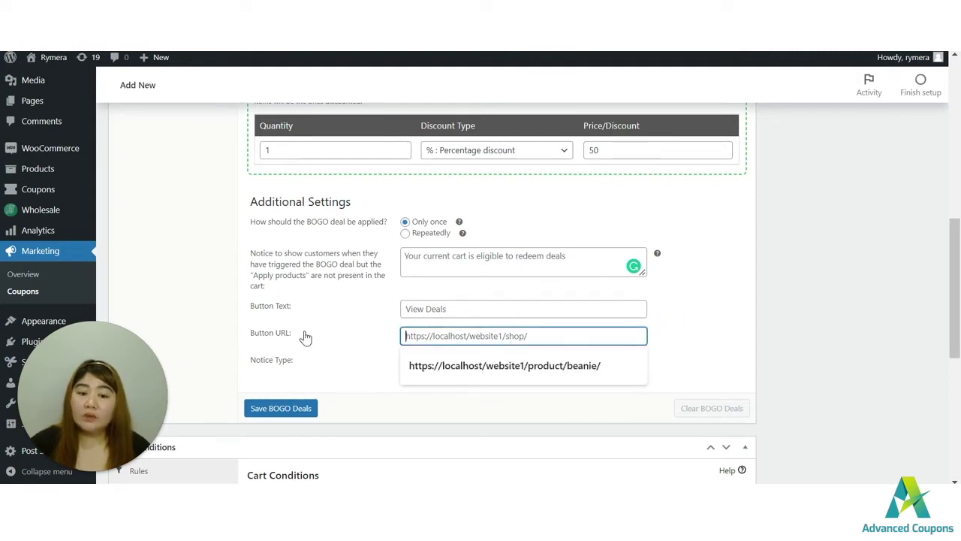
click(718, 353)
Enable auto apply for this coupon.
scroll(718, 356, up, 4)
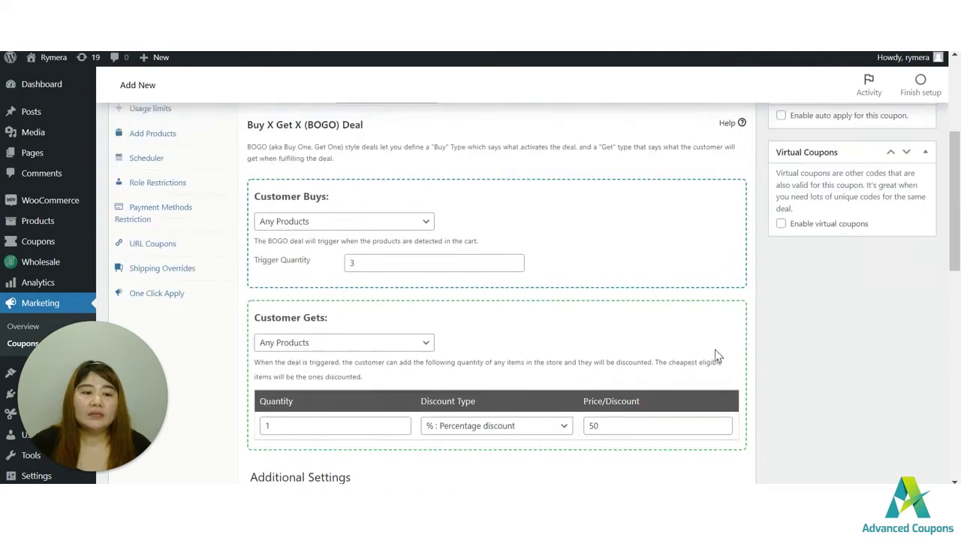
scroll(715, 358, down, 4)
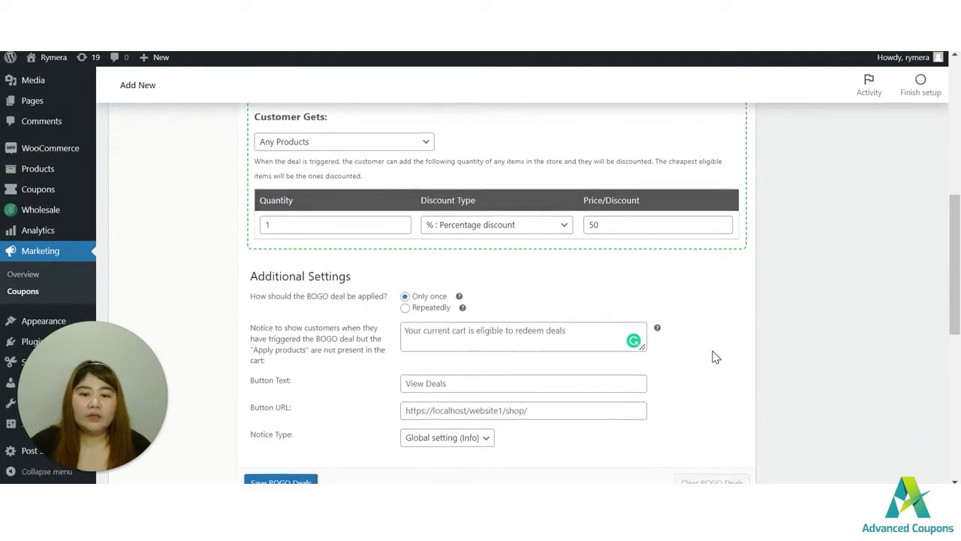
scroll(715, 357, up, 5)
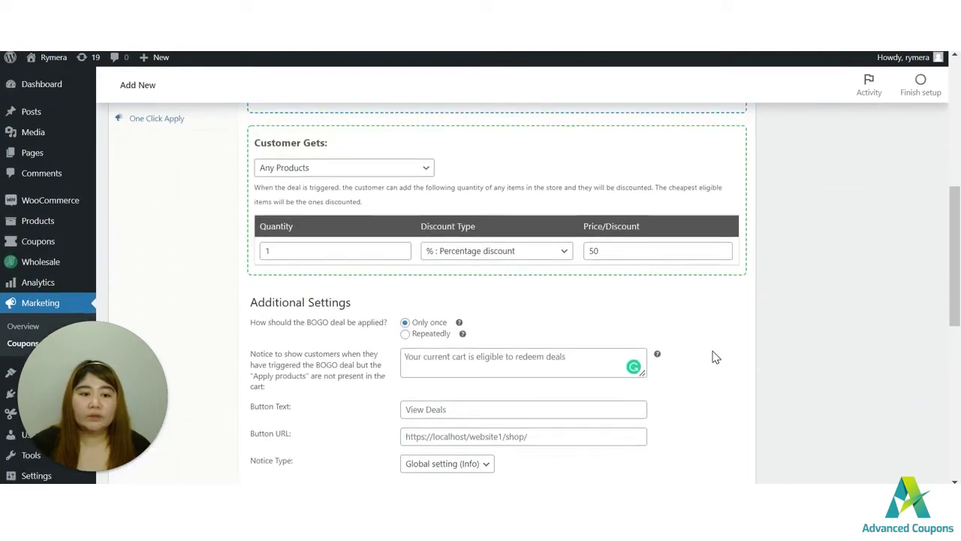
scroll(753, 242, up, 2)
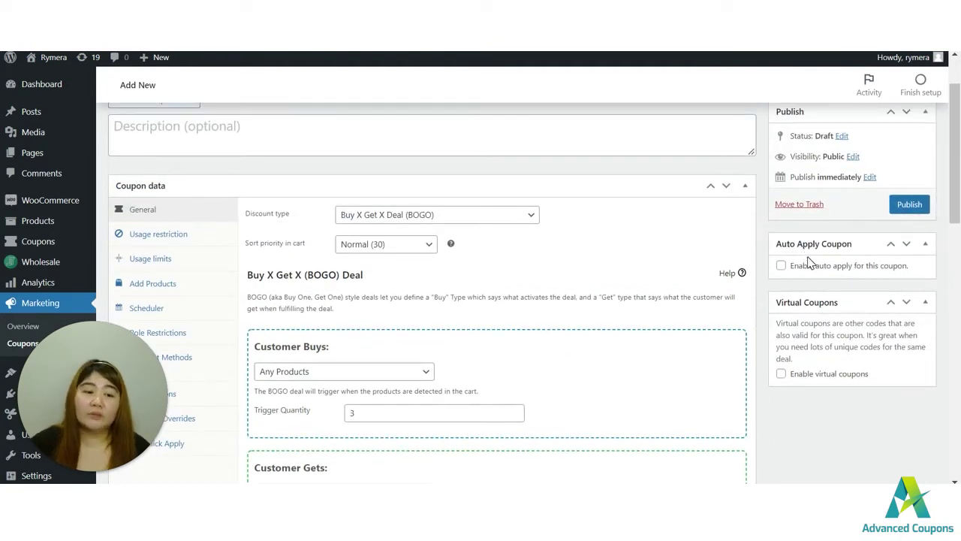
click(781, 265)
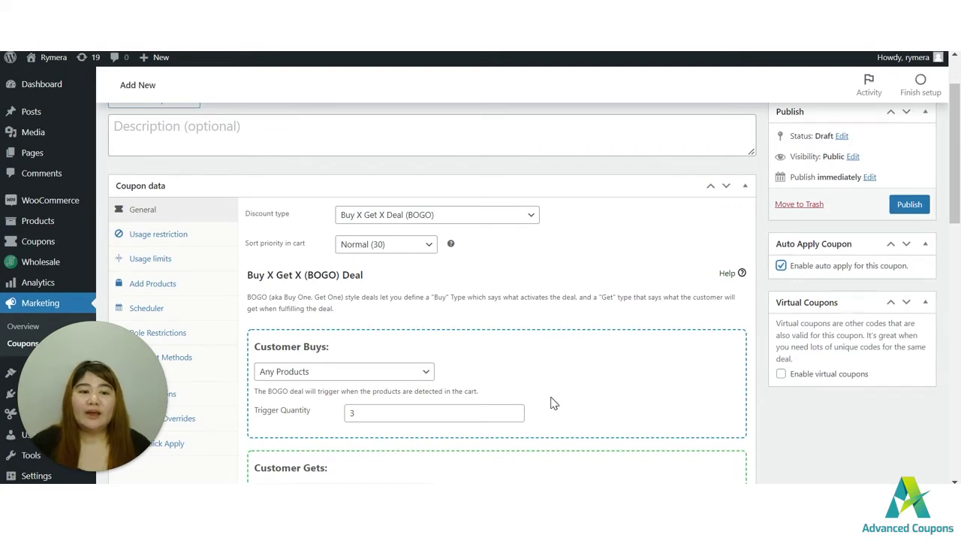
Add a Cart Quantity rule to the coupon's empty cart condition group.
scroll(552, 403, down, 5)
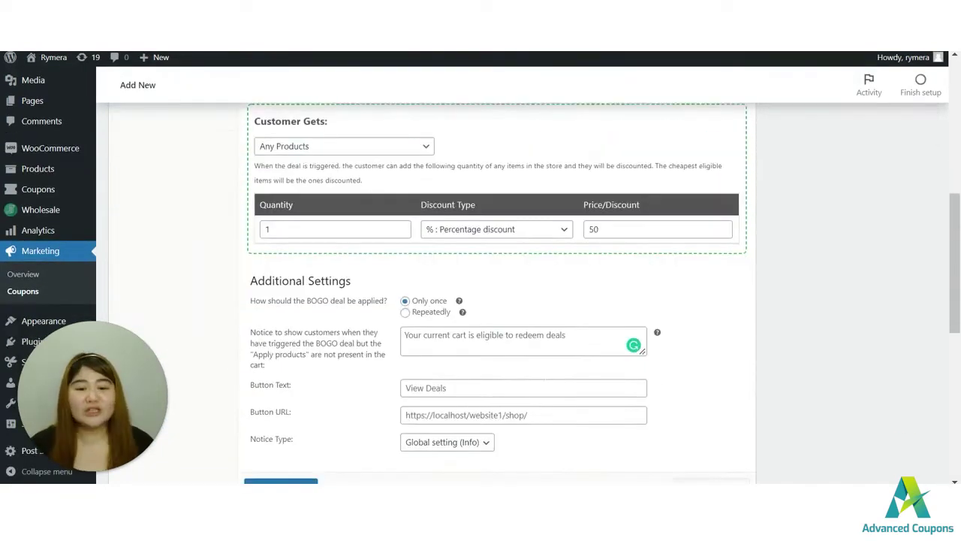
scroll(545, 389, down, 4)
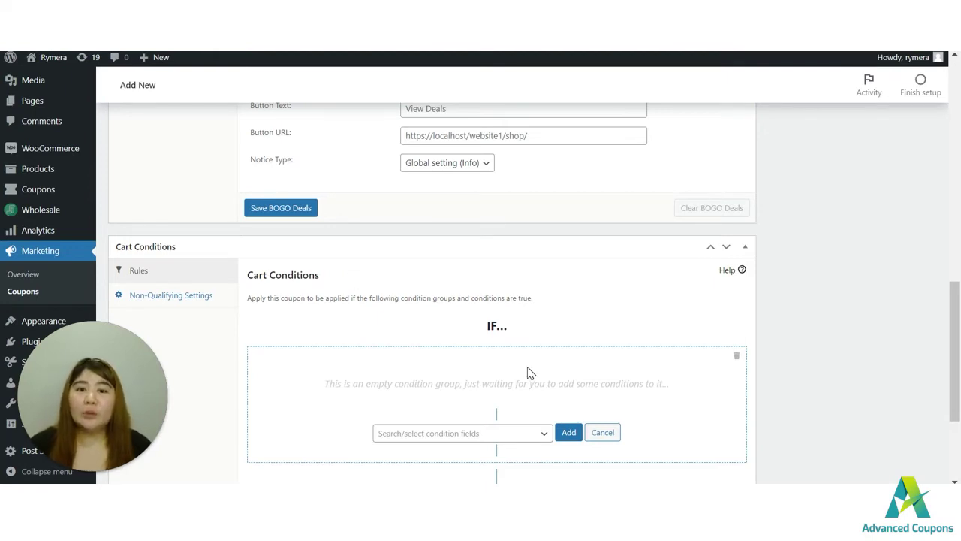
click(540, 436)
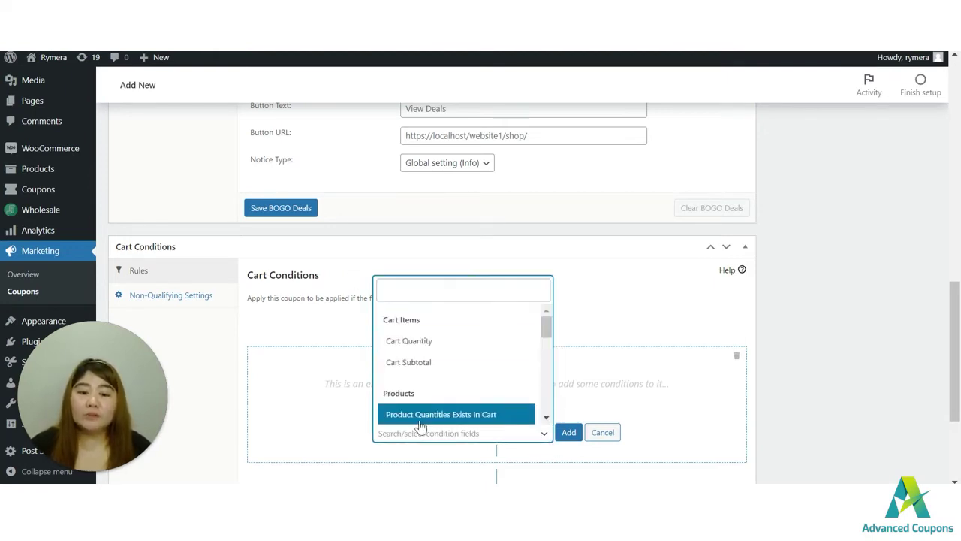
click(430, 349)
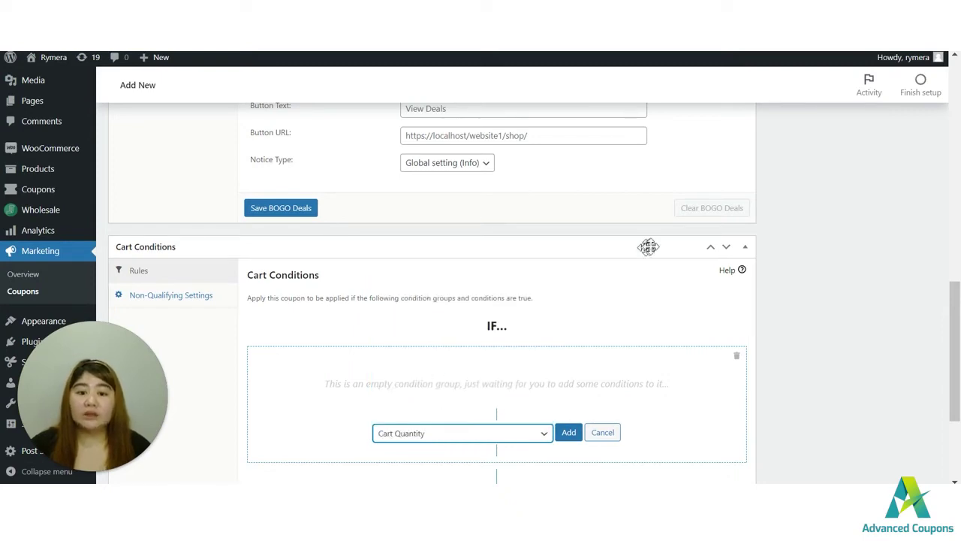
scroll(466, 269, up, 3)
scroll(465, 269, up, 3)
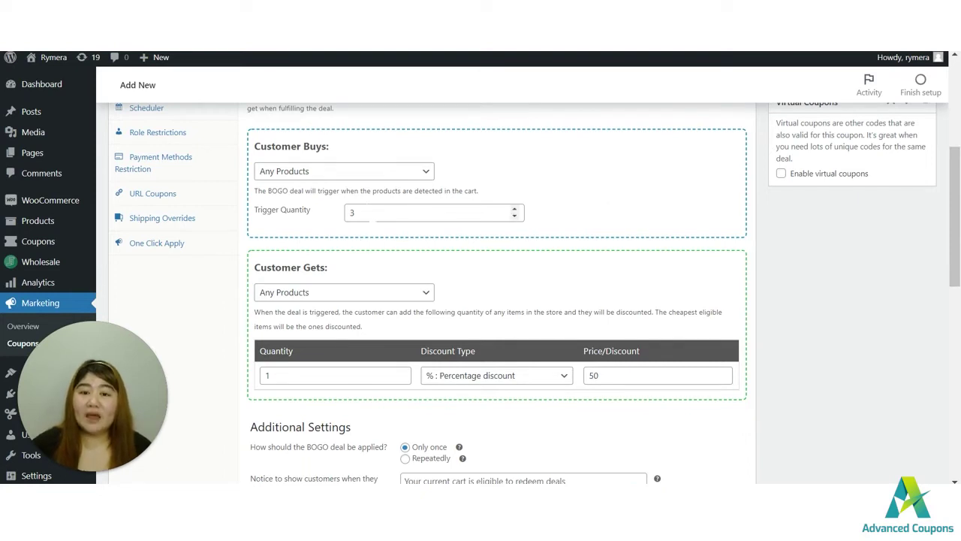
scroll(473, 327, down, 7)
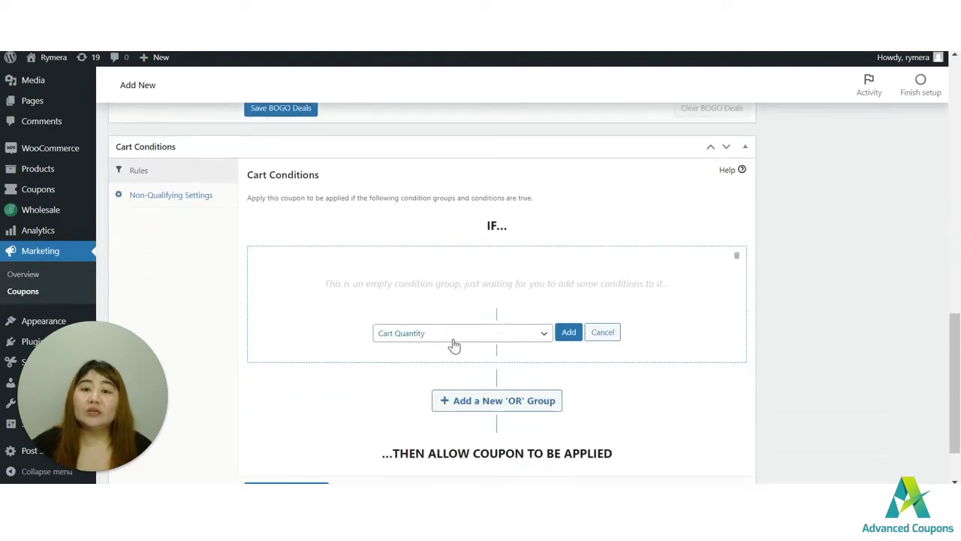
click(567, 333)
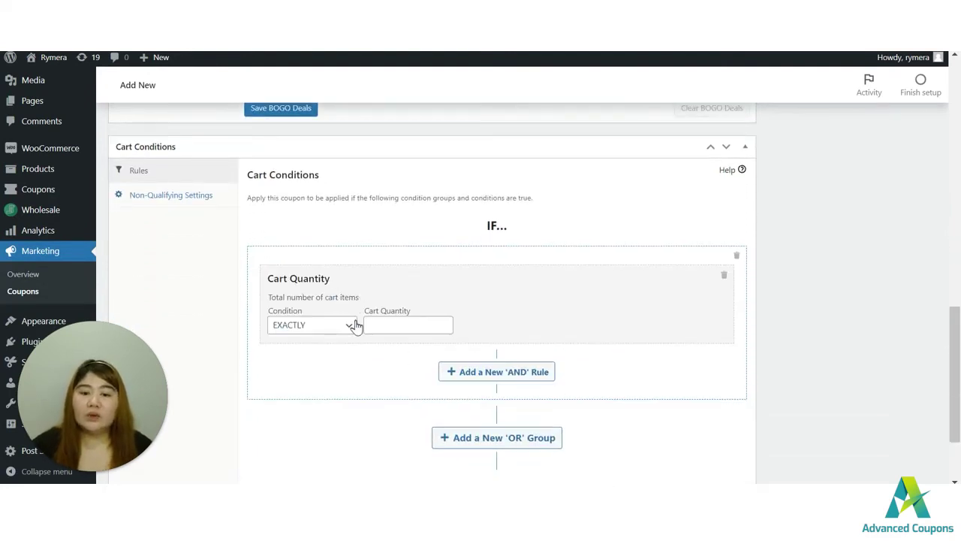
Set the Cart Quantity rule's condition to MORE THAN with a quantity of 2.
click(348, 326)
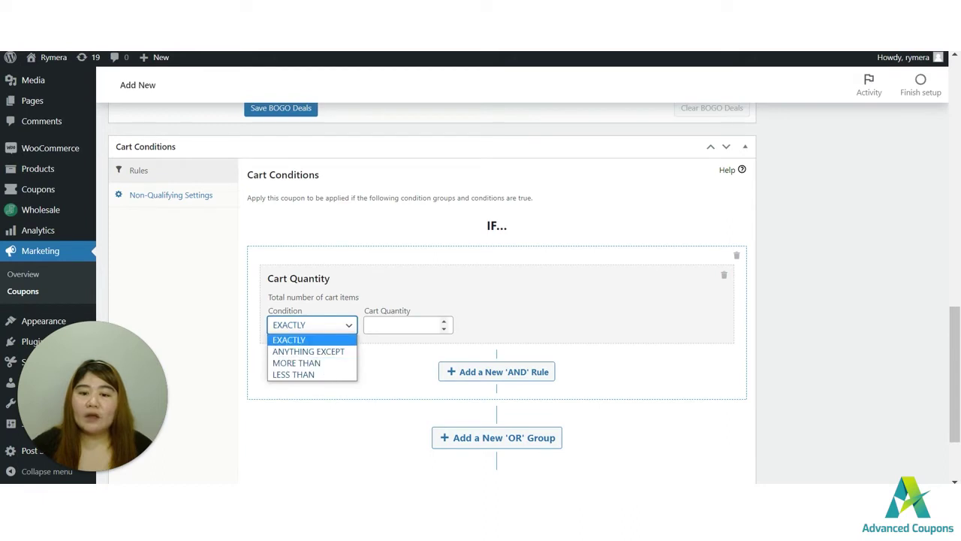
click(318, 366)
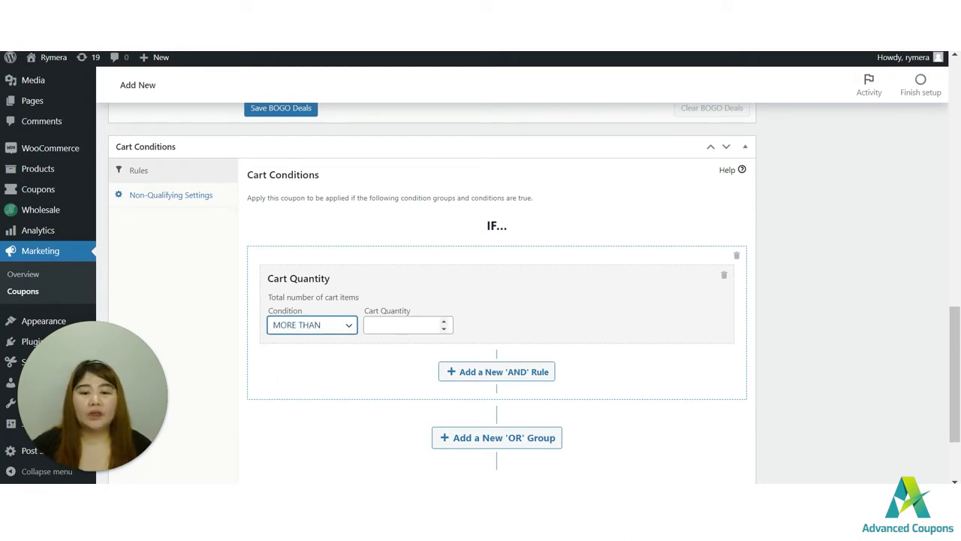
click(419, 324)
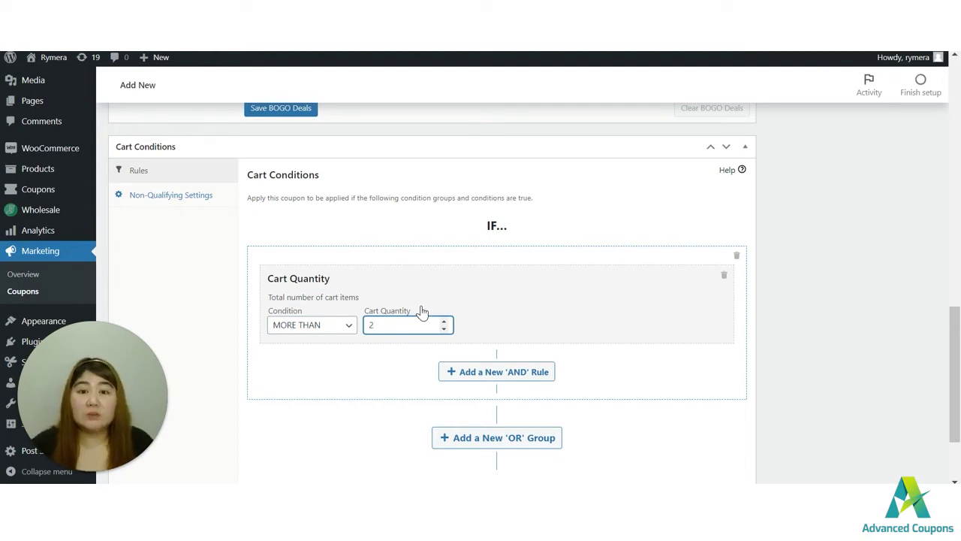
click(327, 331)
click(333, 327)
key(Tab)
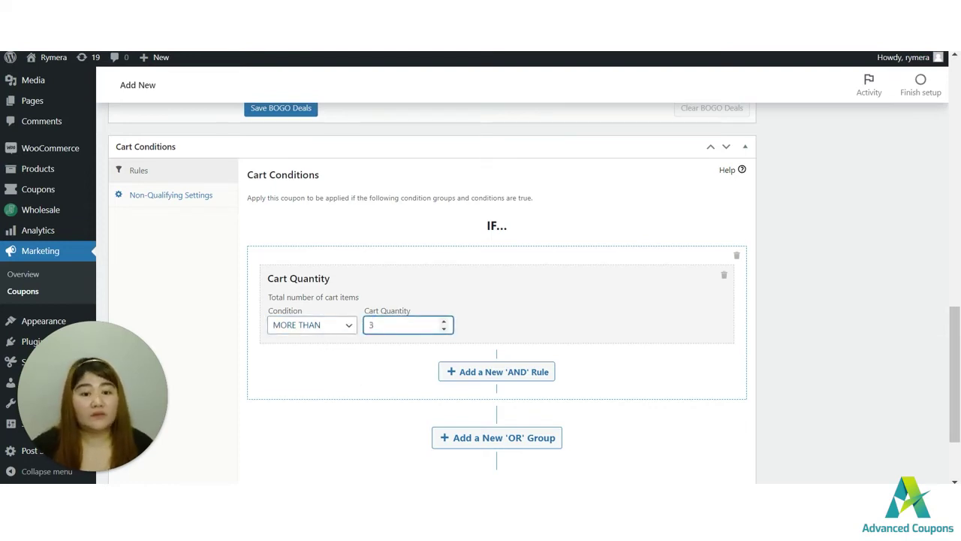
text(3)
key(ctrl+a)
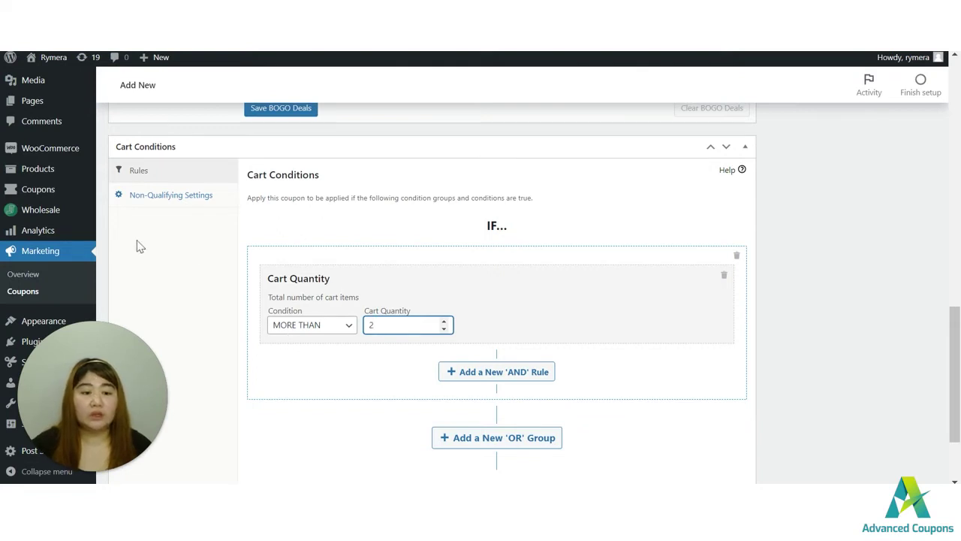
click(827, 205)
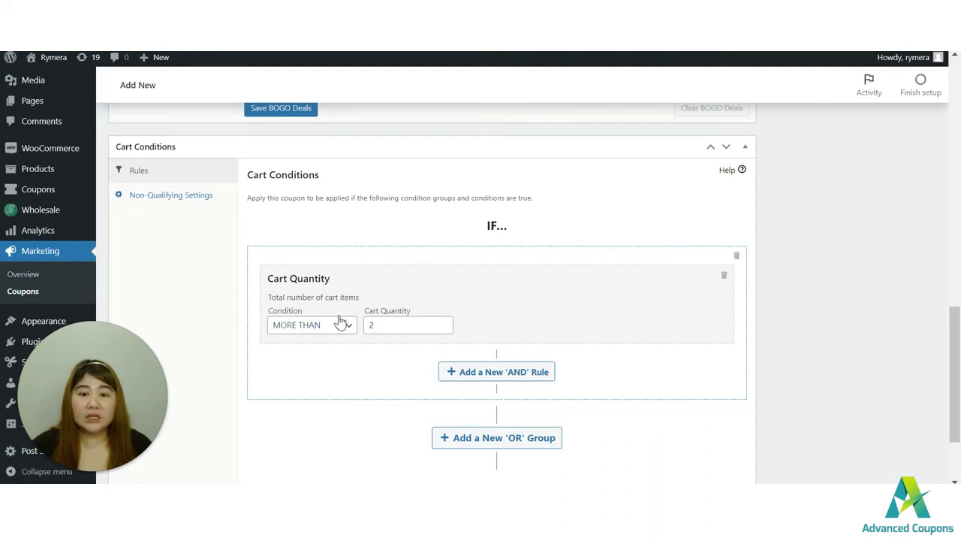
Publish the new BOGO coupon.
scroll(352, 340, up, 2)
scroll(352, 340, up, 4)
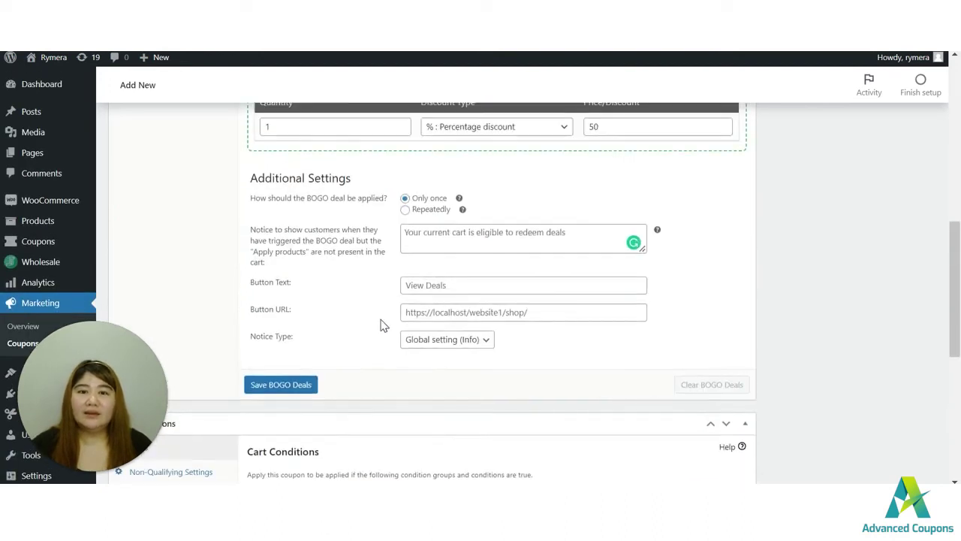
scroll(608, 297, up, 2)
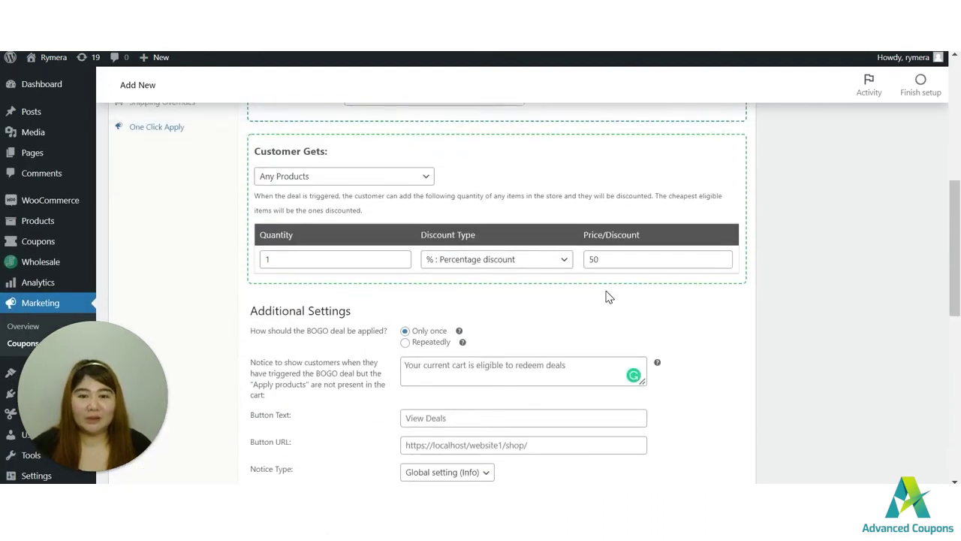
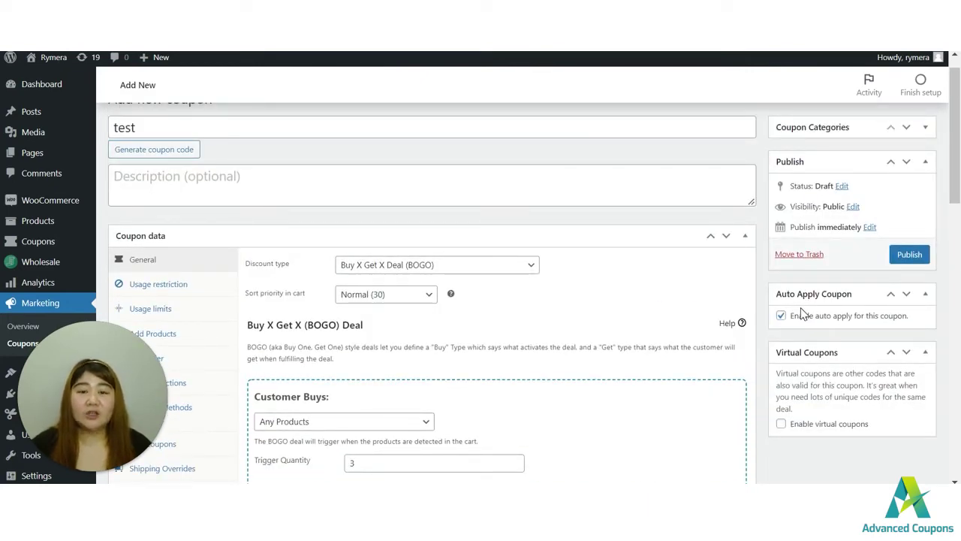
click(901, 257)
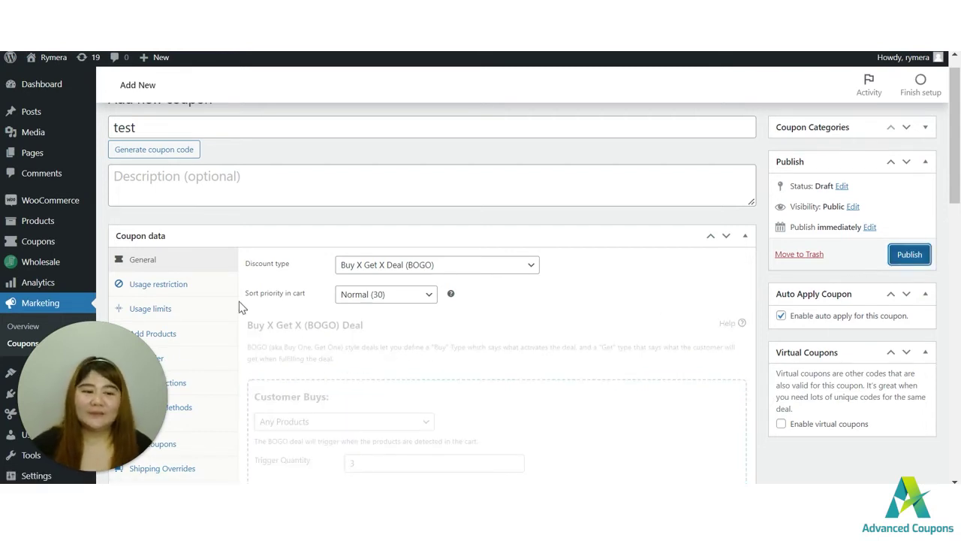
click(909, 255)
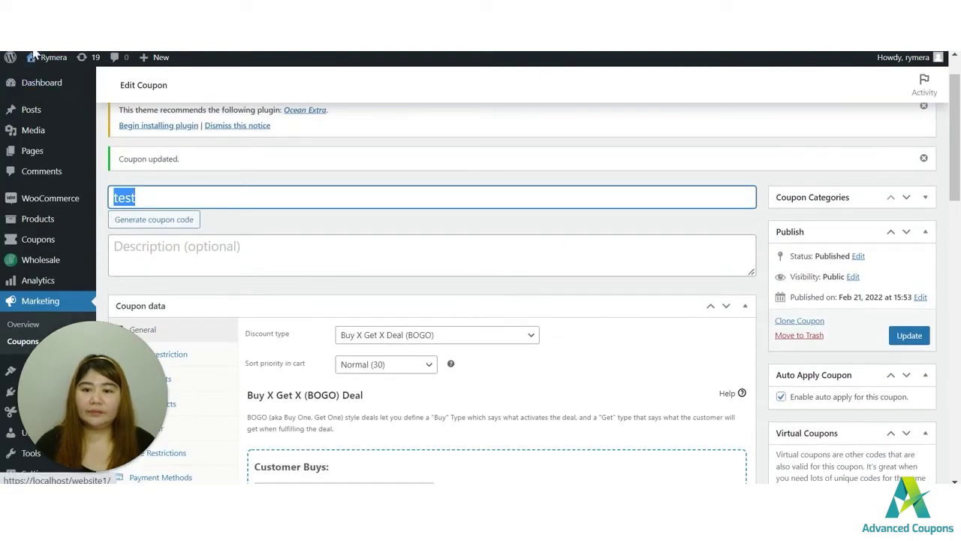
Open the storefront in an incognito window and show the products on its Shop page.
mouse_move(39, 57)
click(42, 83)
right_click(43, 82)
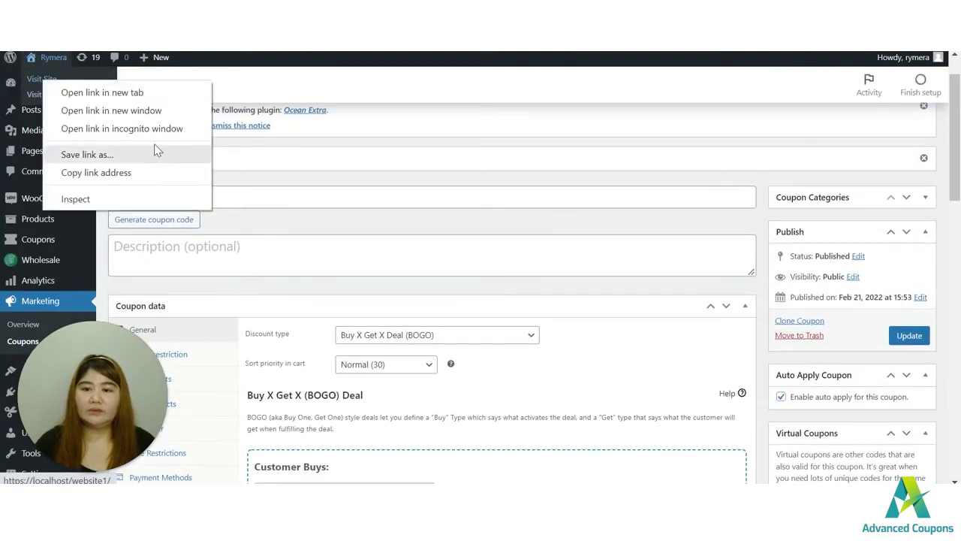
click(155, 133)
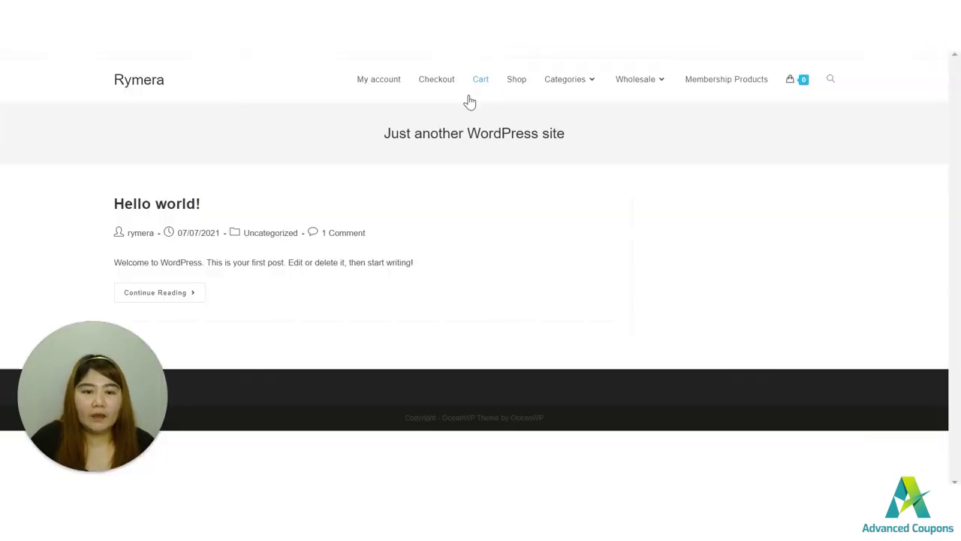
click(512, 84)
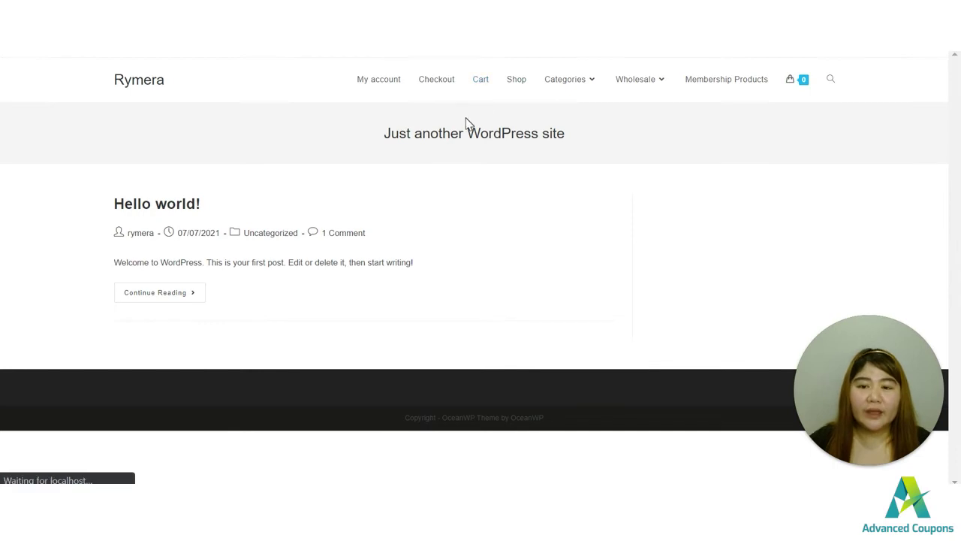
scroll(606, 288, down, 2)
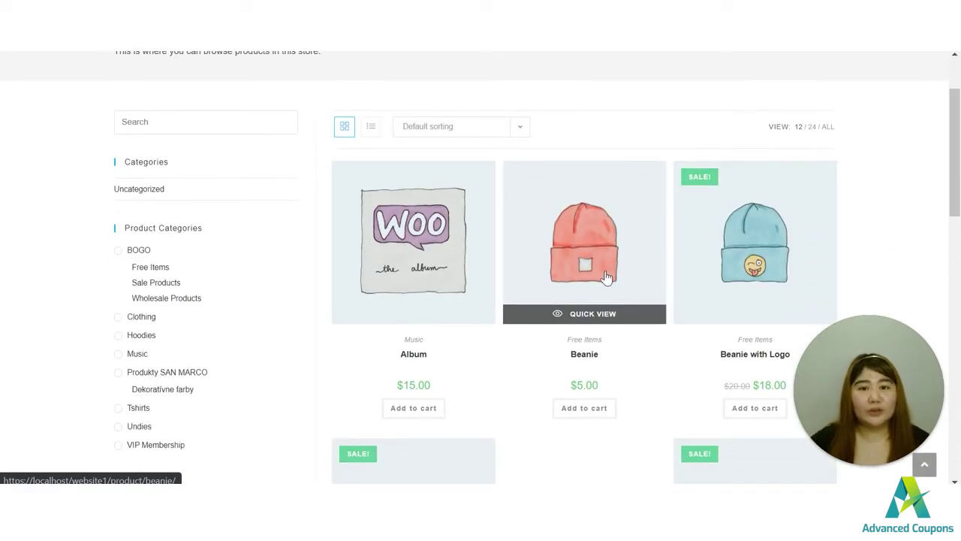
Add one Beanie, one Album and one Cap to the cart from the Shop page.
click(569, 415)
scroll(568, 417, down, 5)
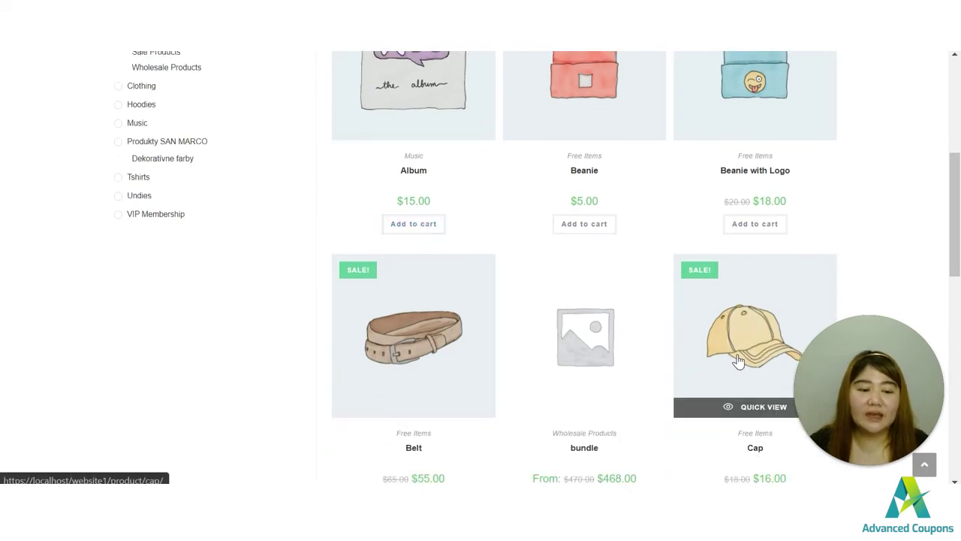
scroll(739, 360, down, 1)
scroll(738, 360, down, 5)
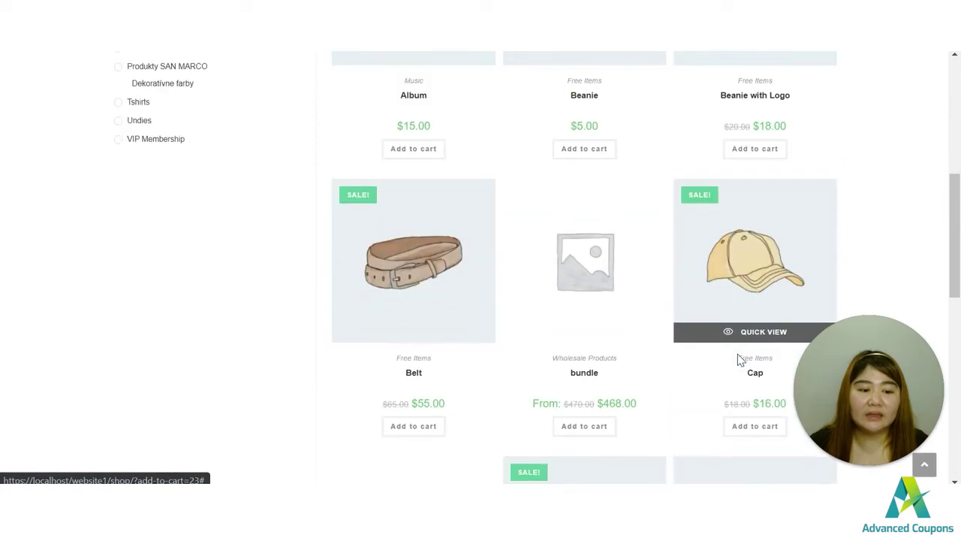
click(754, 401)
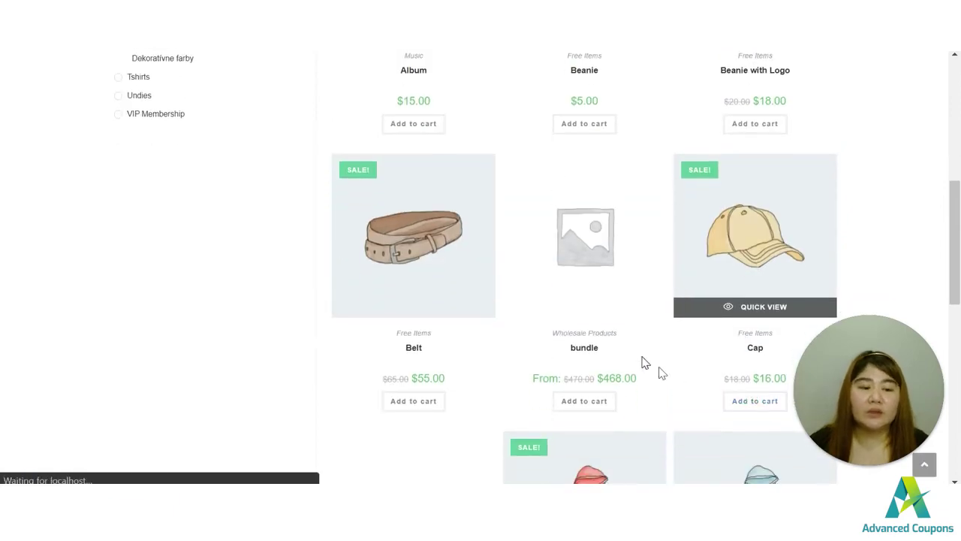
Open the cart page and check the coupon line in the cart totals and the notice about redeemable deals.
scroll(540, 300, up, 2)
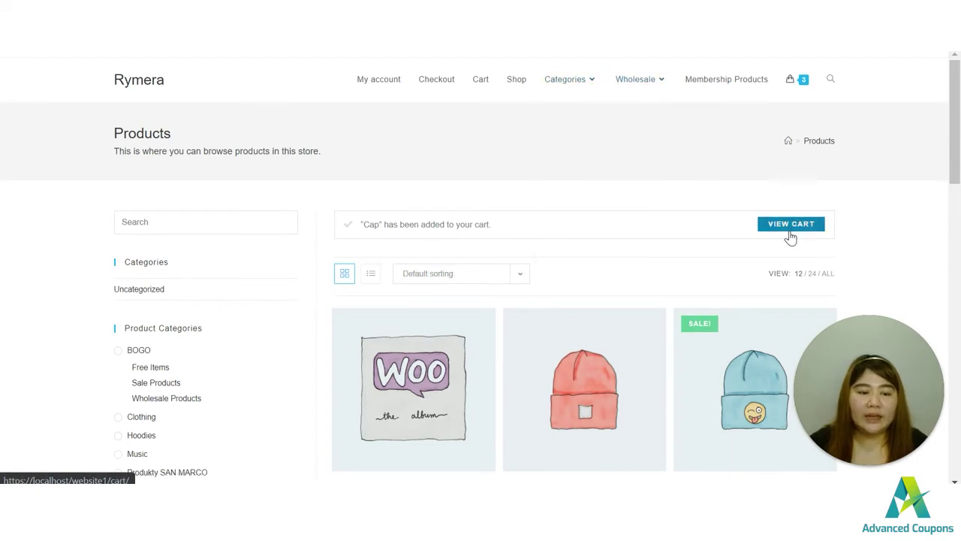
mouse_move(804, 81)
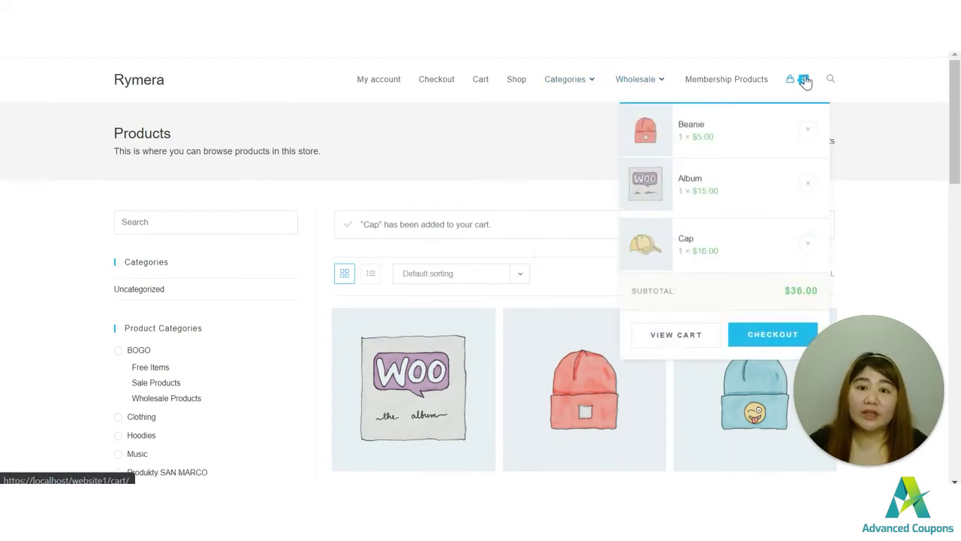
click(698, 339)
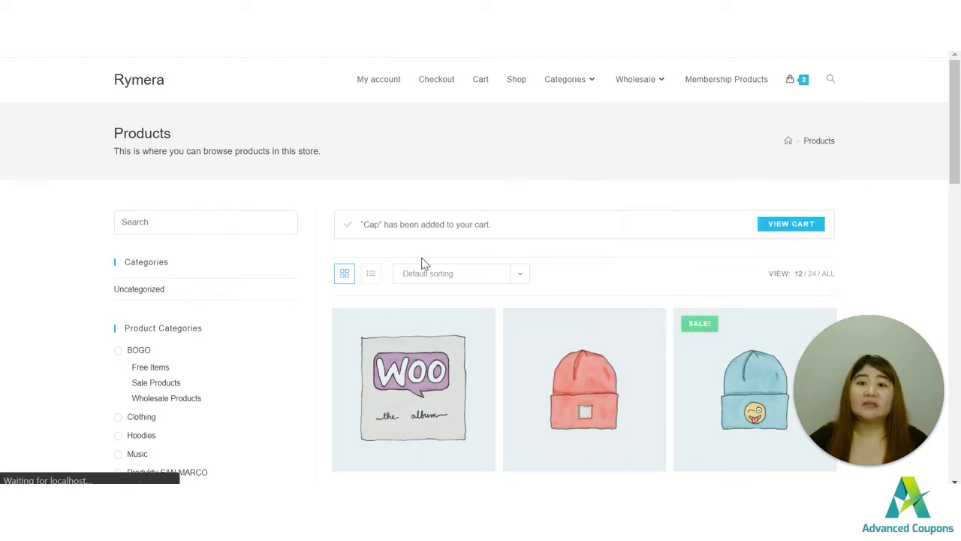
scroll(464, 244, down, 3)
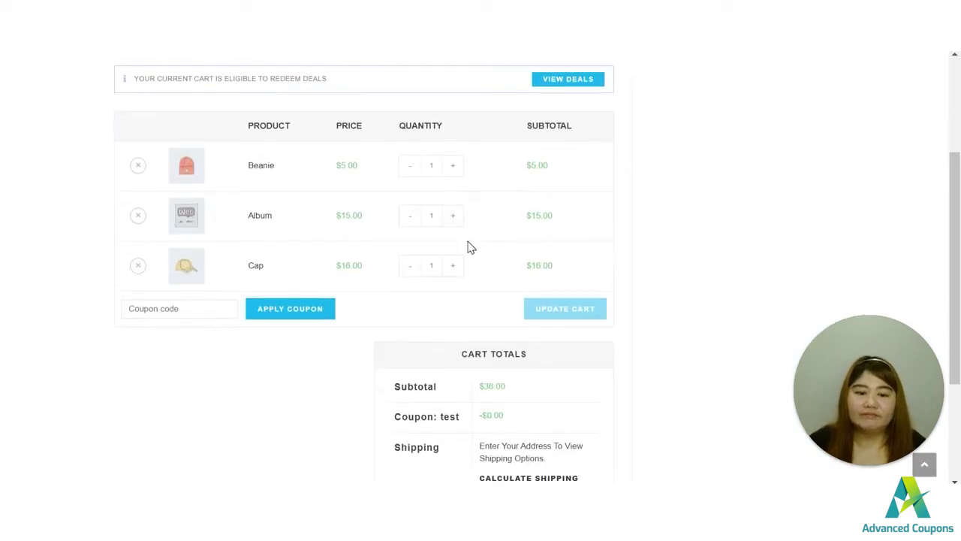
double_click(450, 416)
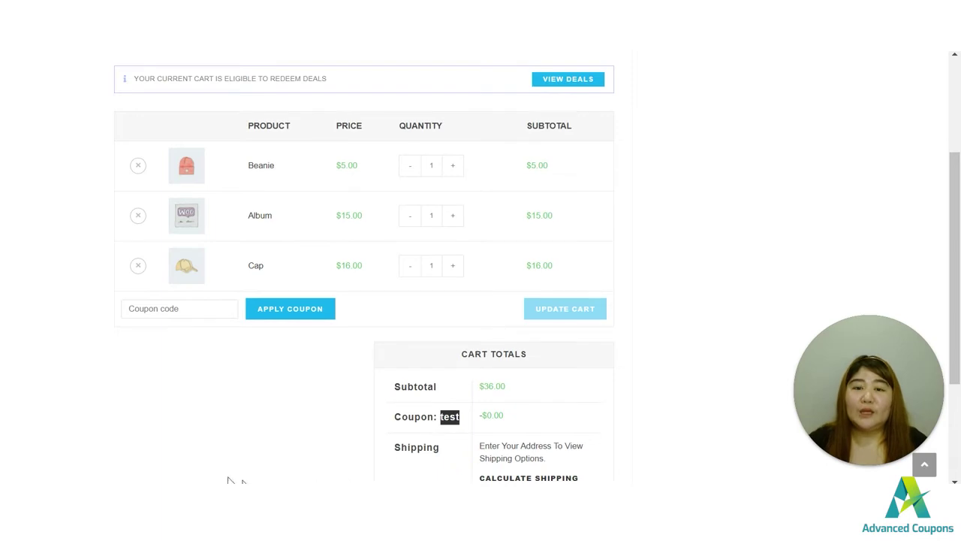
drag(134, 132, 384, 139)
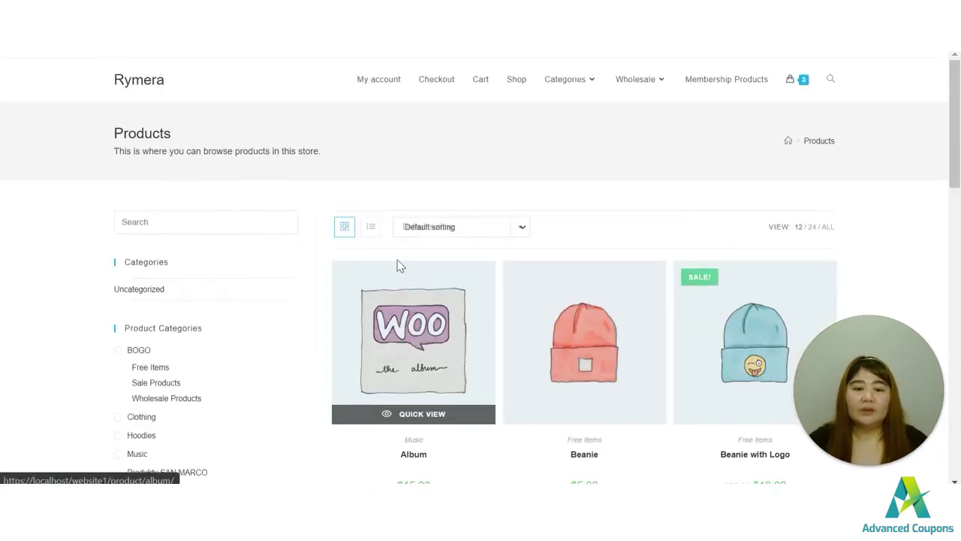
Add the Belt to the cart as the fourth product from the deals' product listing.
scroll(398, 265, down, 2)
scroll(669, 308, down, 2)
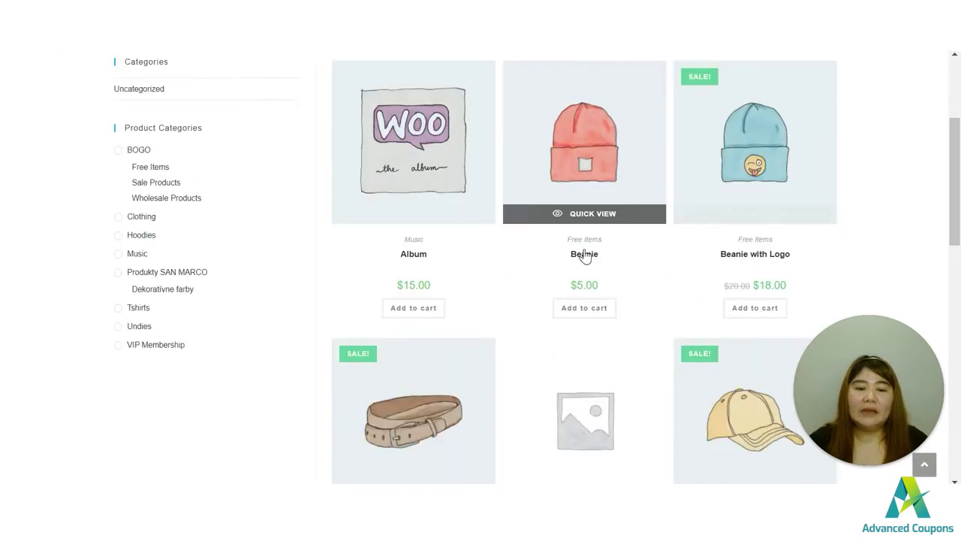
scroll(586, 255, down, 2)
scroll(586, 261, down, 1)
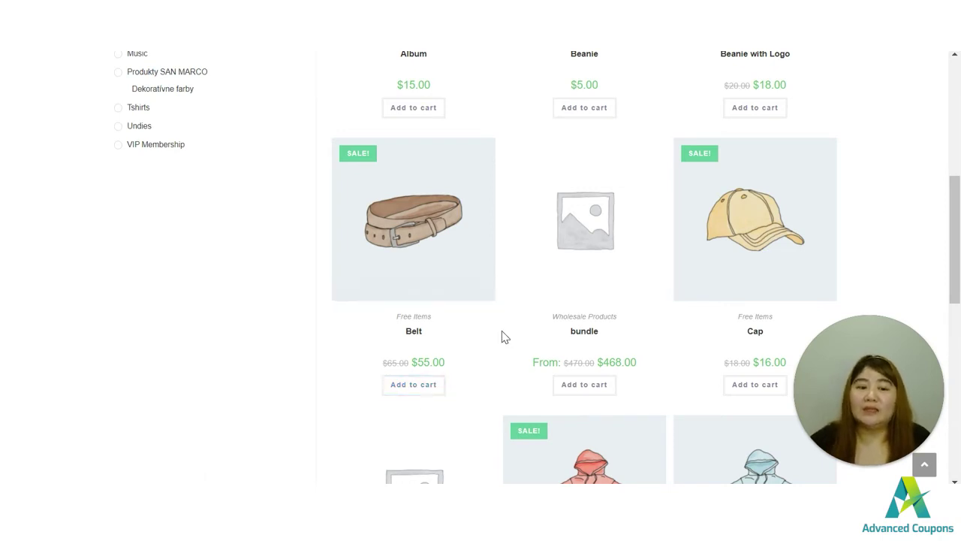
scroll(502, 342, up, 1)
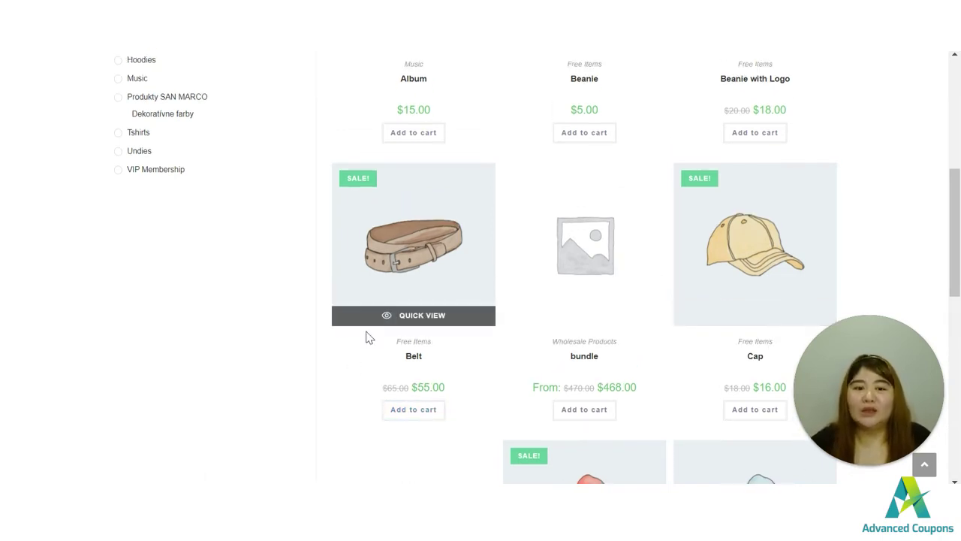
click(409, 409)
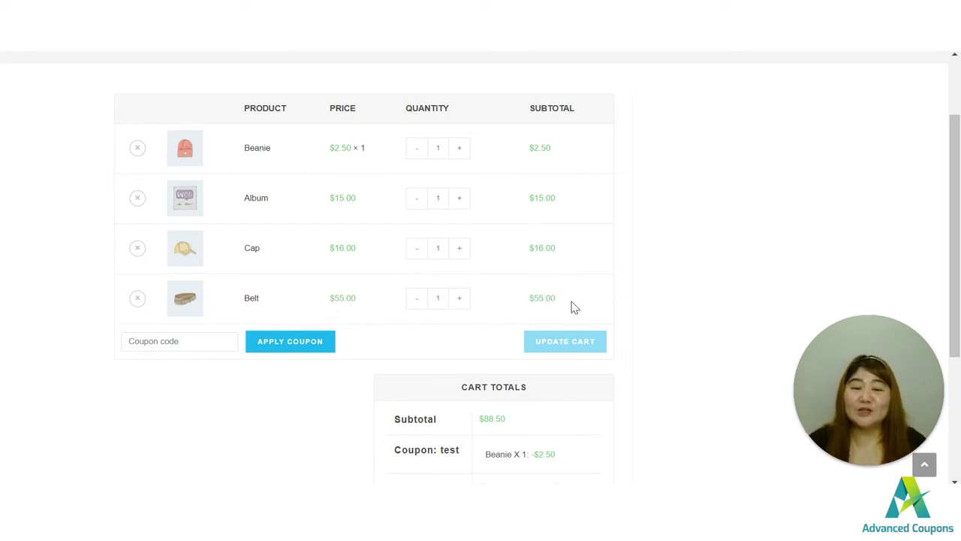
Compare the Belt's subtotal with the Beanie's price and subtotal in the cart to check which product gets the discount.
drag(570, 303, 527, 301)
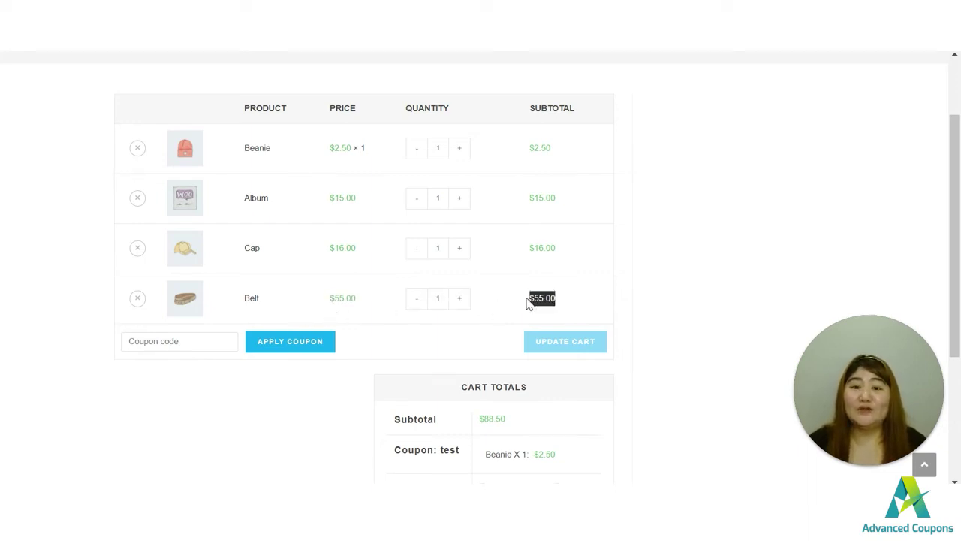
click(691, 217)
drag(567, 151, 530, 152)
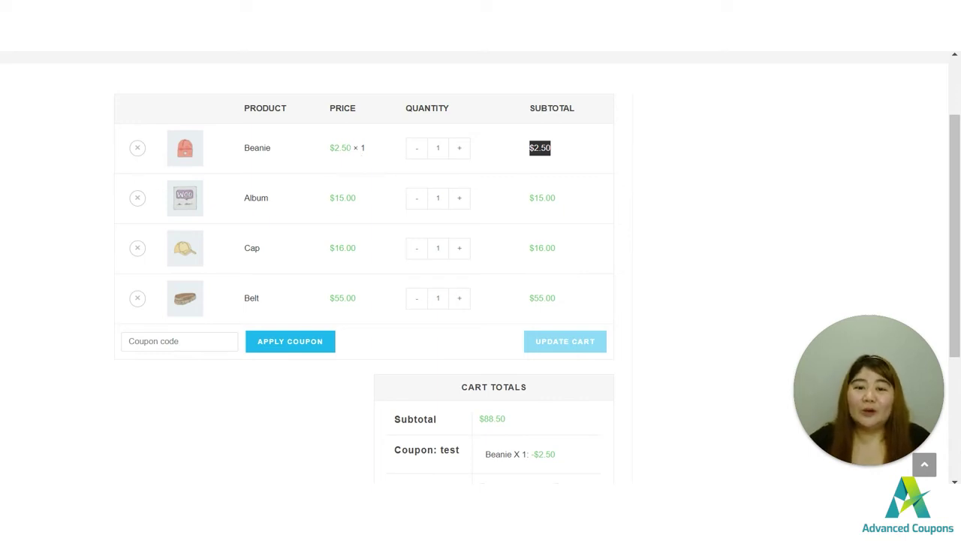
drag(354, 148, 338, 149)
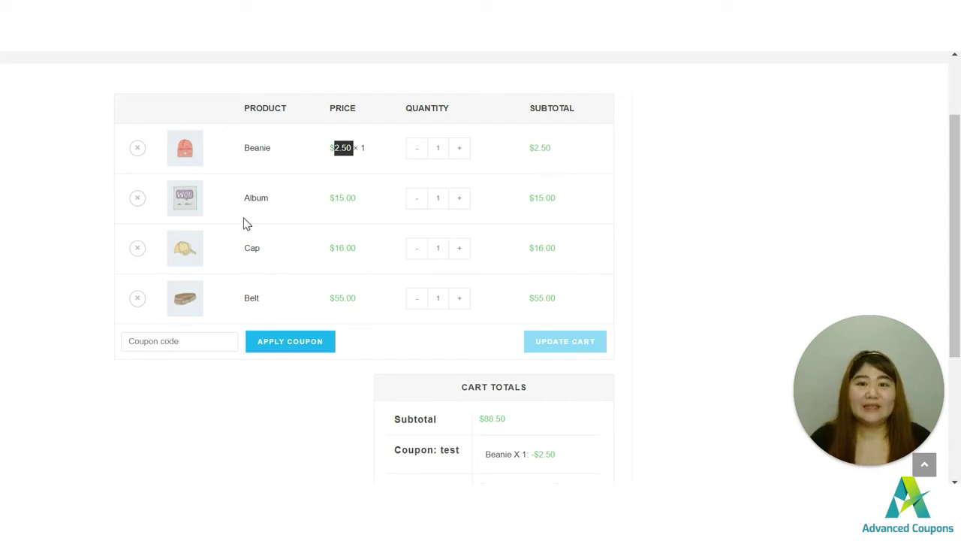
scroll(492, 209, up, 2)
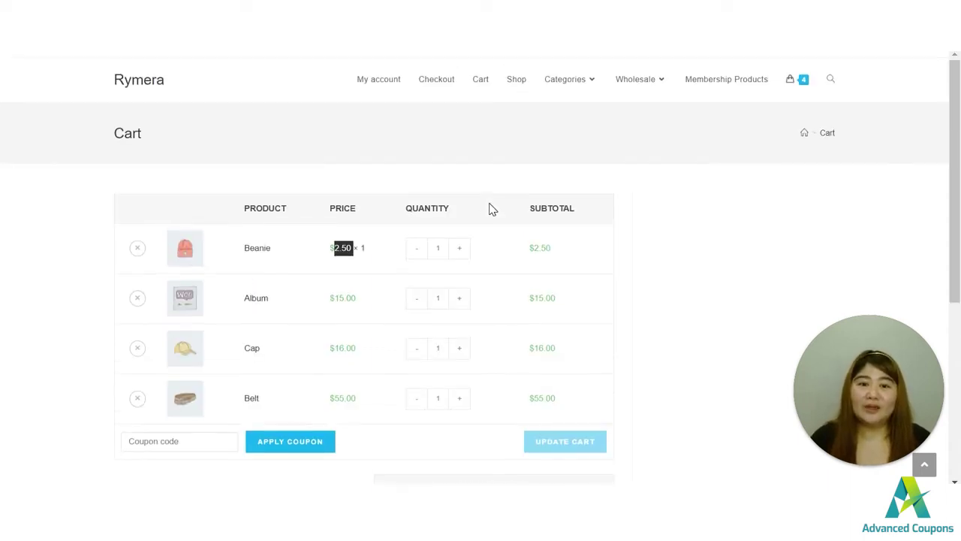
scroll(375, 215, down, 1)
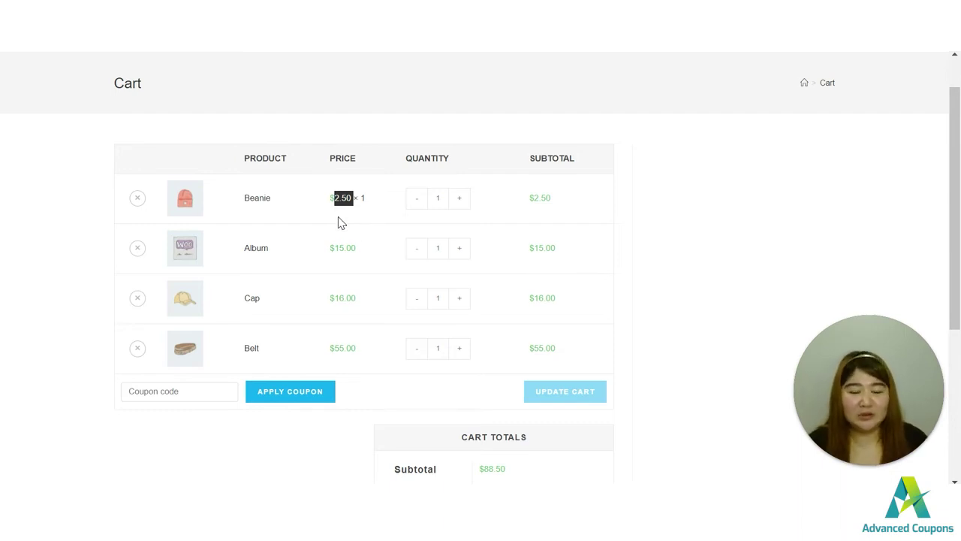
scroll(508, 242, down, 1)
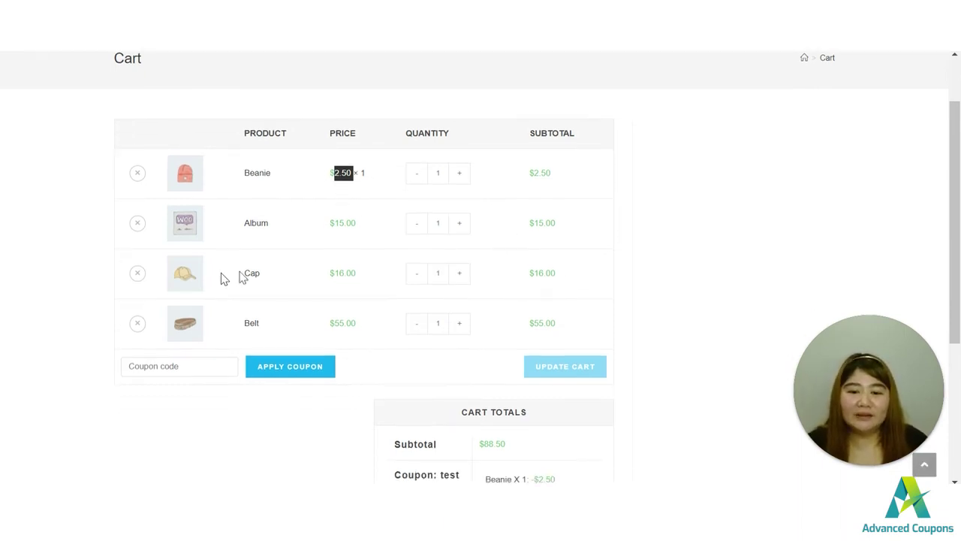
Remove the Cap and the Beanie from the cart.
click(140, 276)
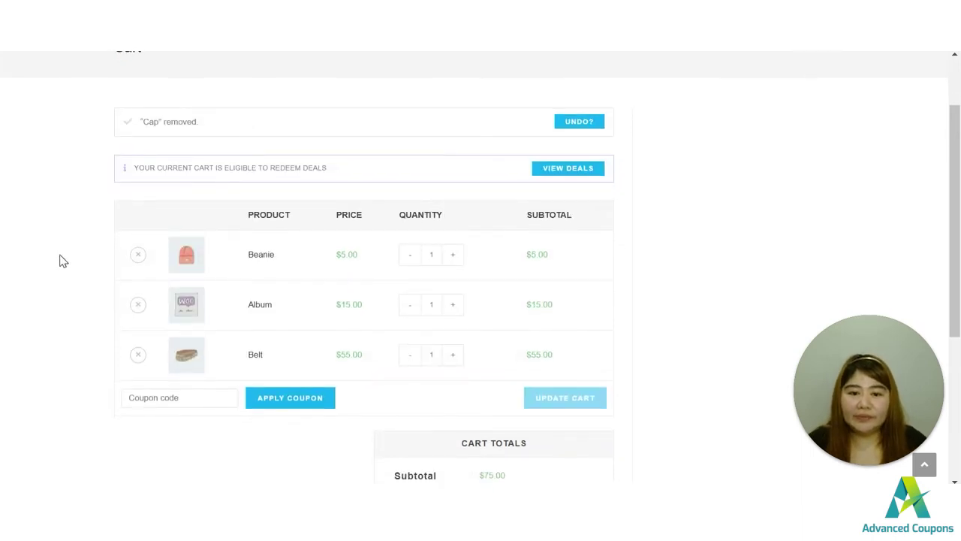
drag(558, 264, 206, 276)
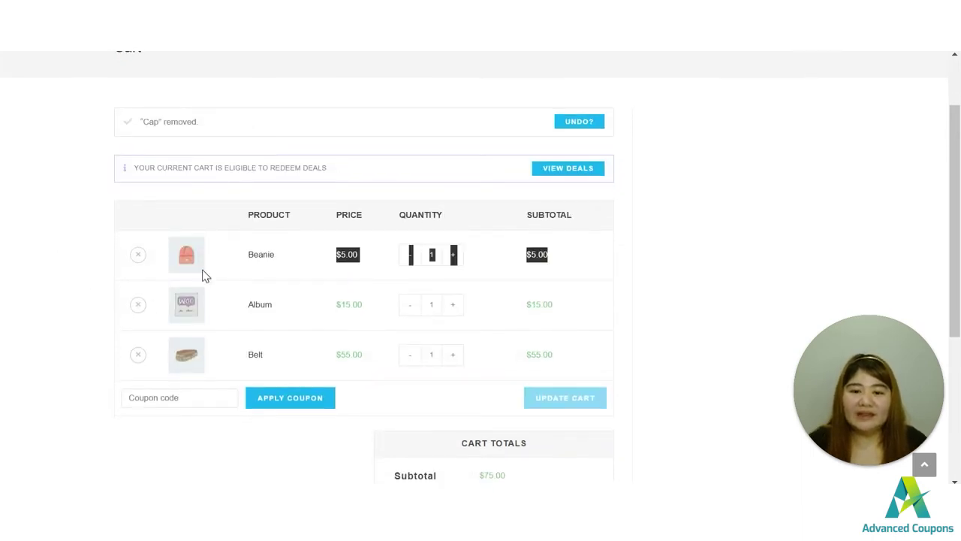
click(138, 254)
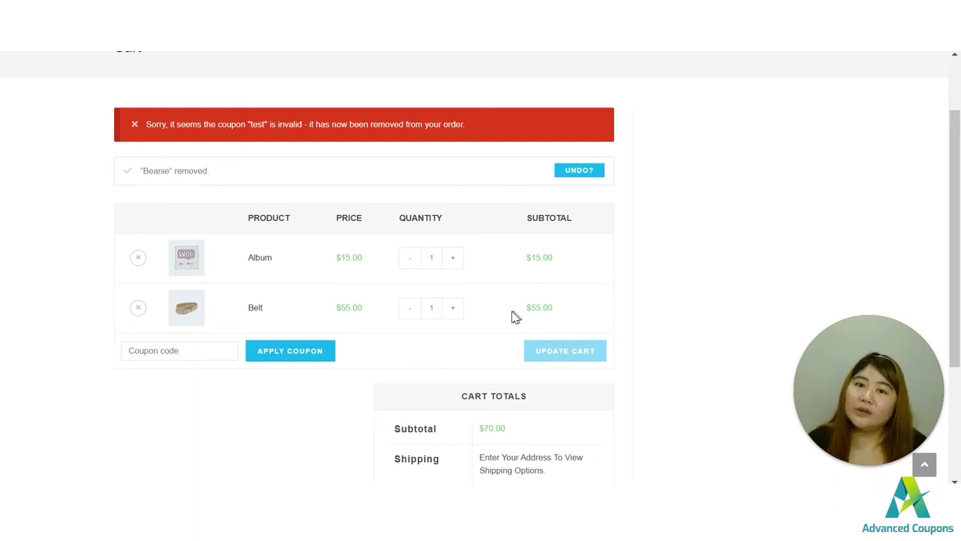
Examine the remaining Album and Belt rows and read the coupon message above the cart.
drag(512, 317, 313, 320)
click(578, 262)
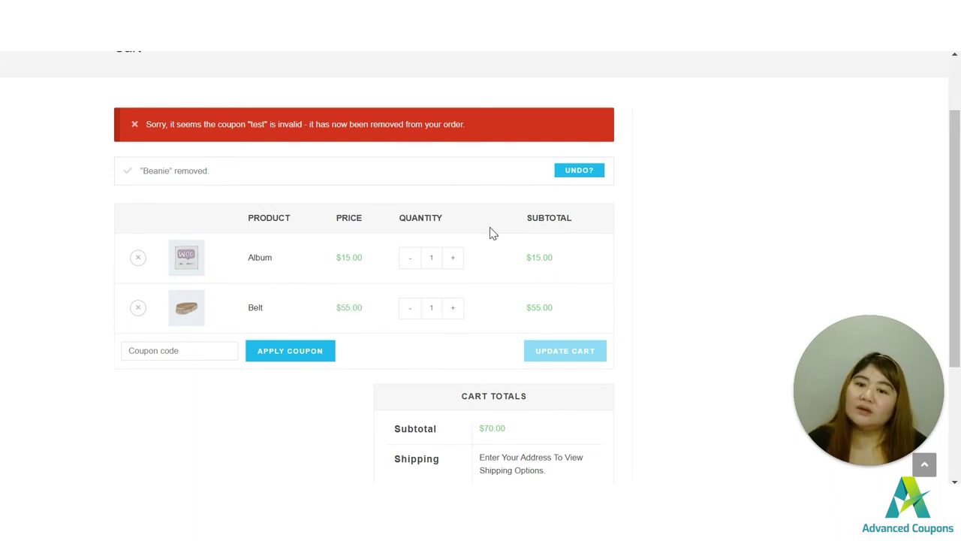
scroll(526, 300, down, 1)
scroll(535, 175, up, 1)
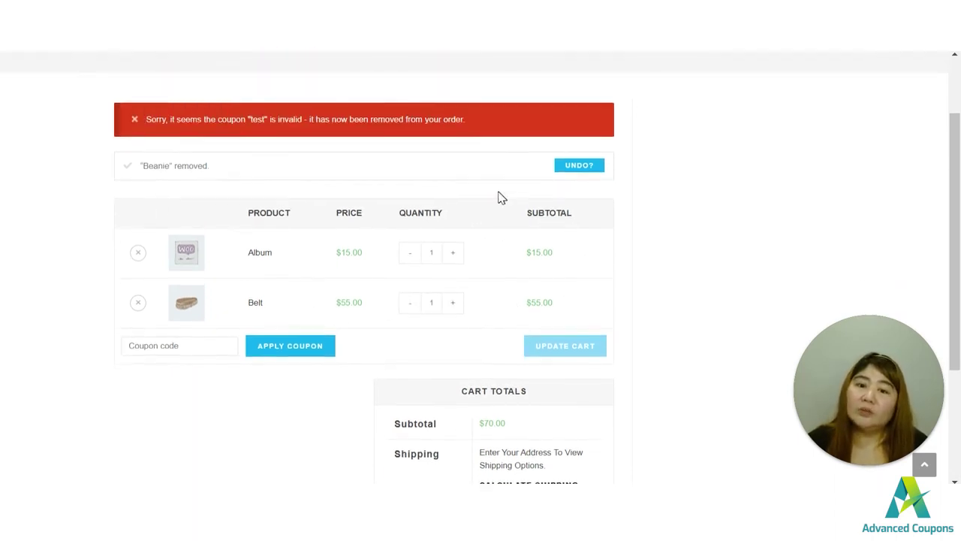
drag(488, 129, 148, 126)
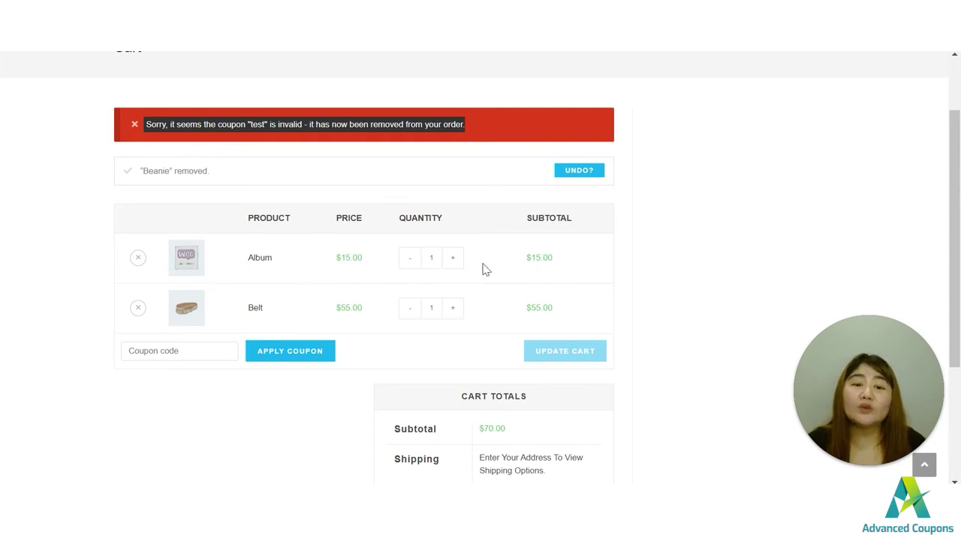
Increase the Album's quantity to 2, update the cart and check the deals notice.
click(454, 259)
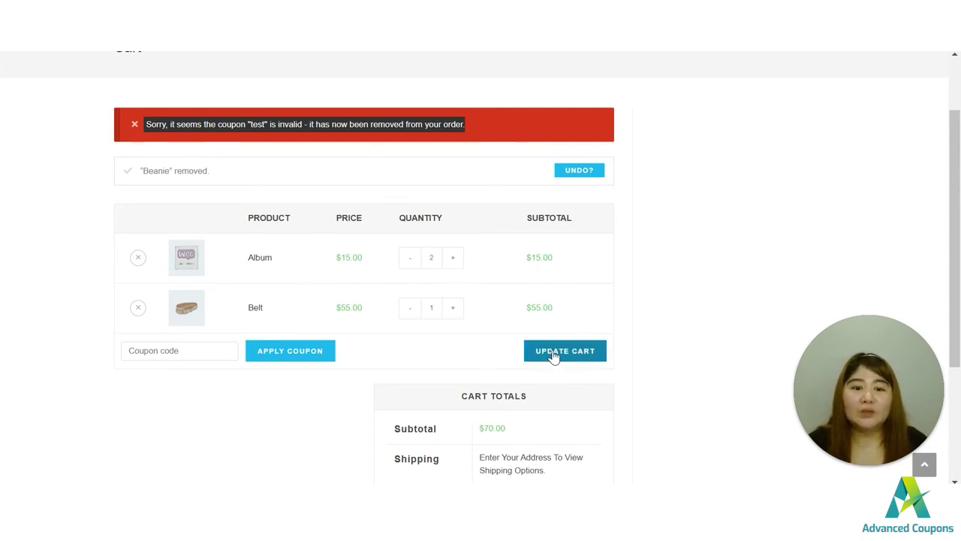
click(554, 356)
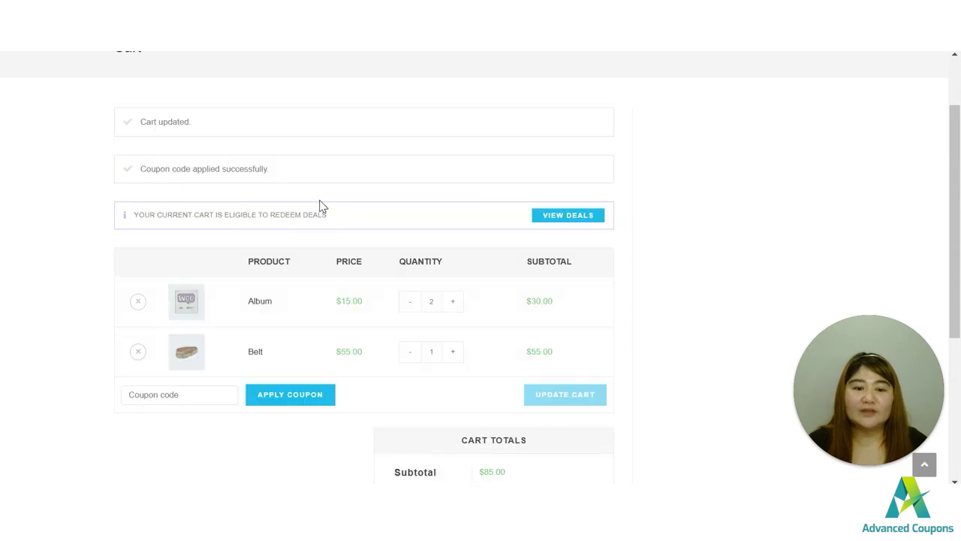
drag(145, 215, 422, 224)
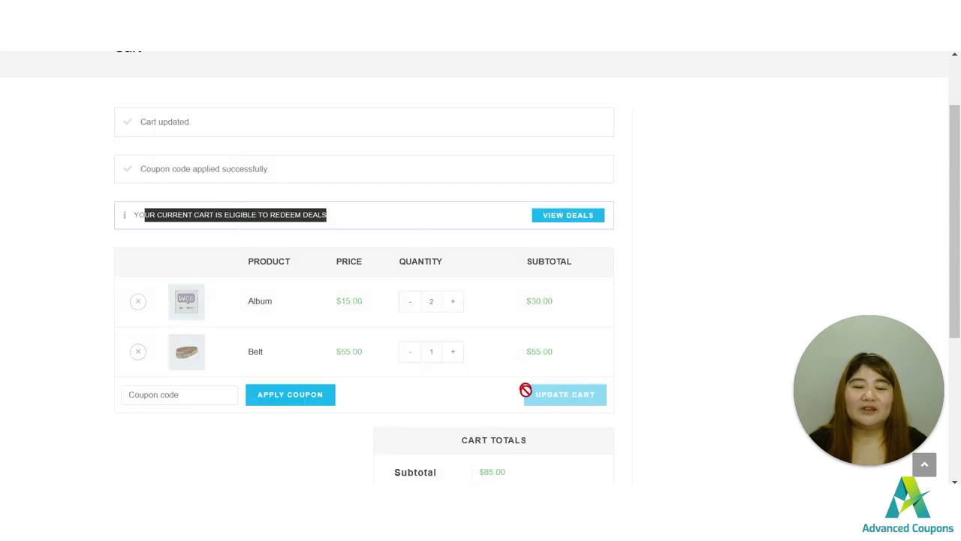
View the redeemable deals and add one Hoodie with Zipper with the Sticker design to the cart.
click(596, 223)
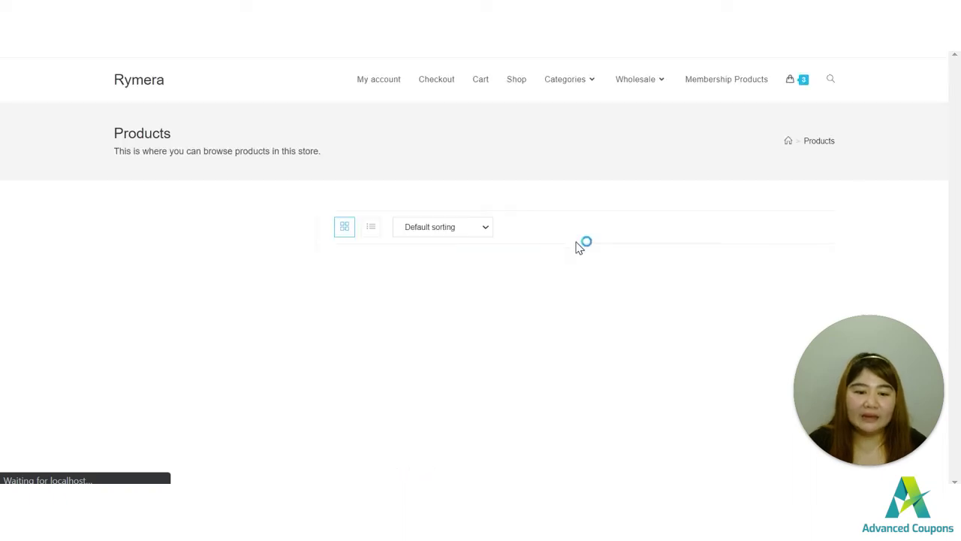
scroll(579, 248, down, 4)
scroll(579, 248, down, 8)
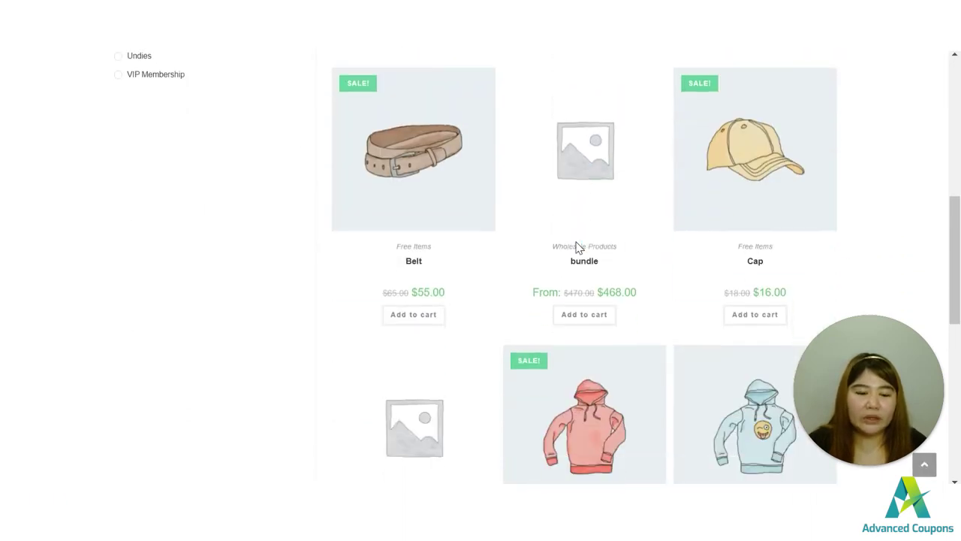
scroll(578, 250, down, 3)
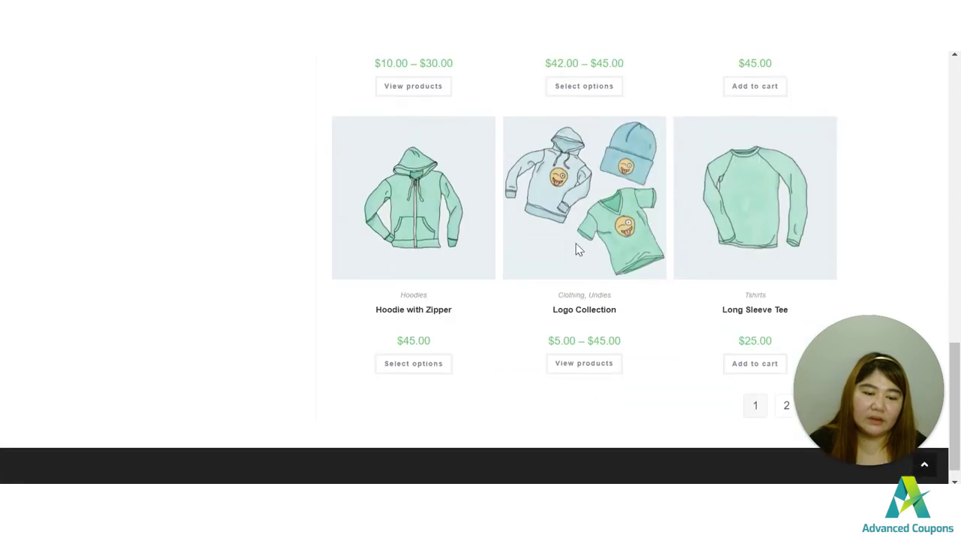
click(405, 364)
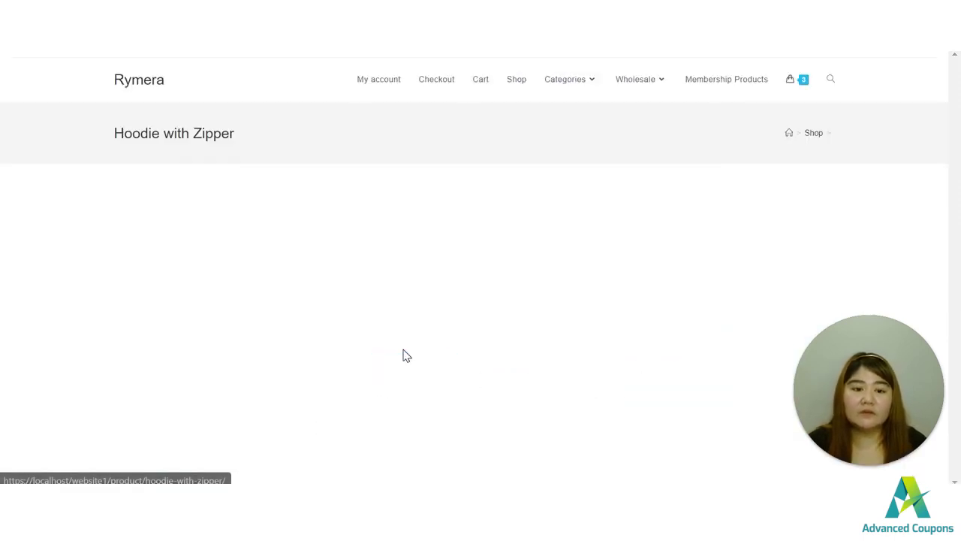
scroll(415, 293, down, 2)
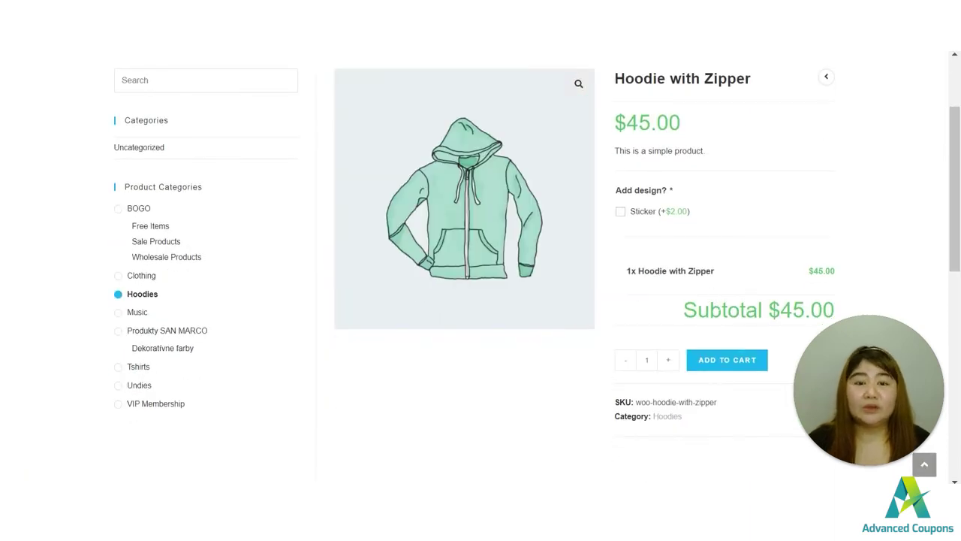
click(620, 213)
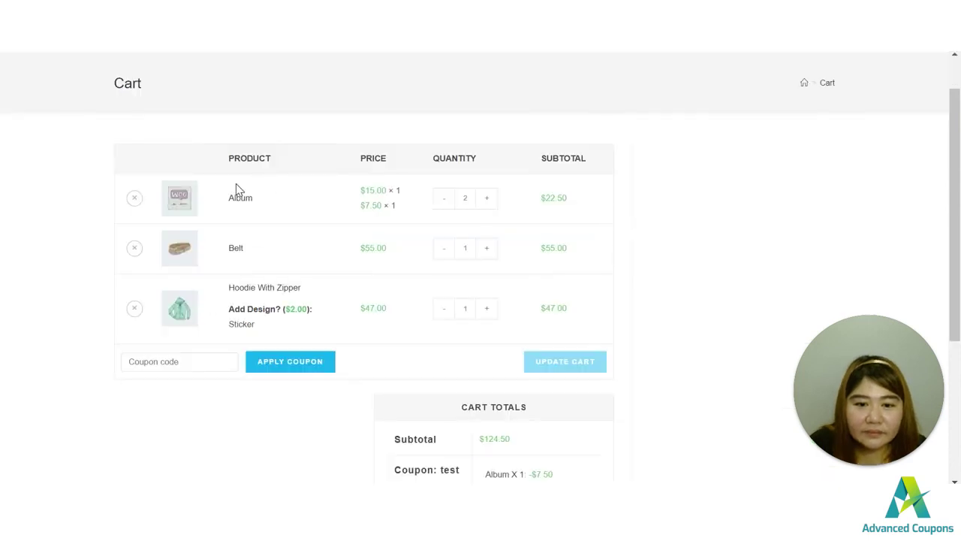
Examine the Album's split pricing and subtotal in the cart, along with the coupon line in the cart totals.
drag(345, 199, 417, 207)
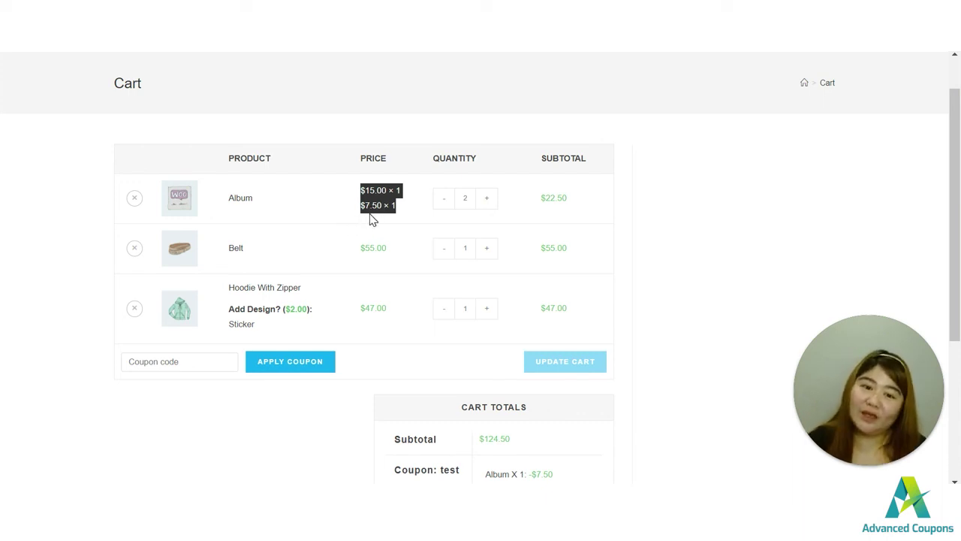
triple_click(578, 201)
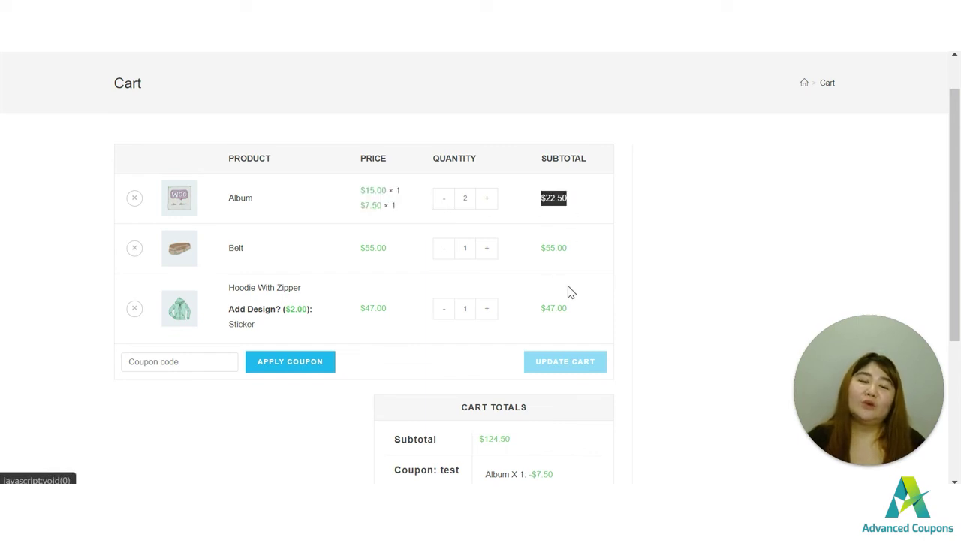
scroll(565, 327, down, 1)
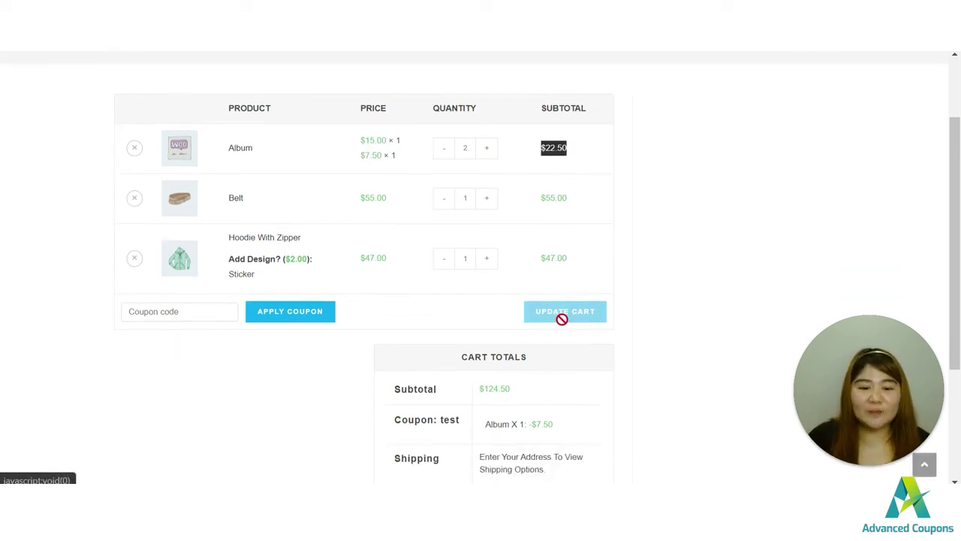